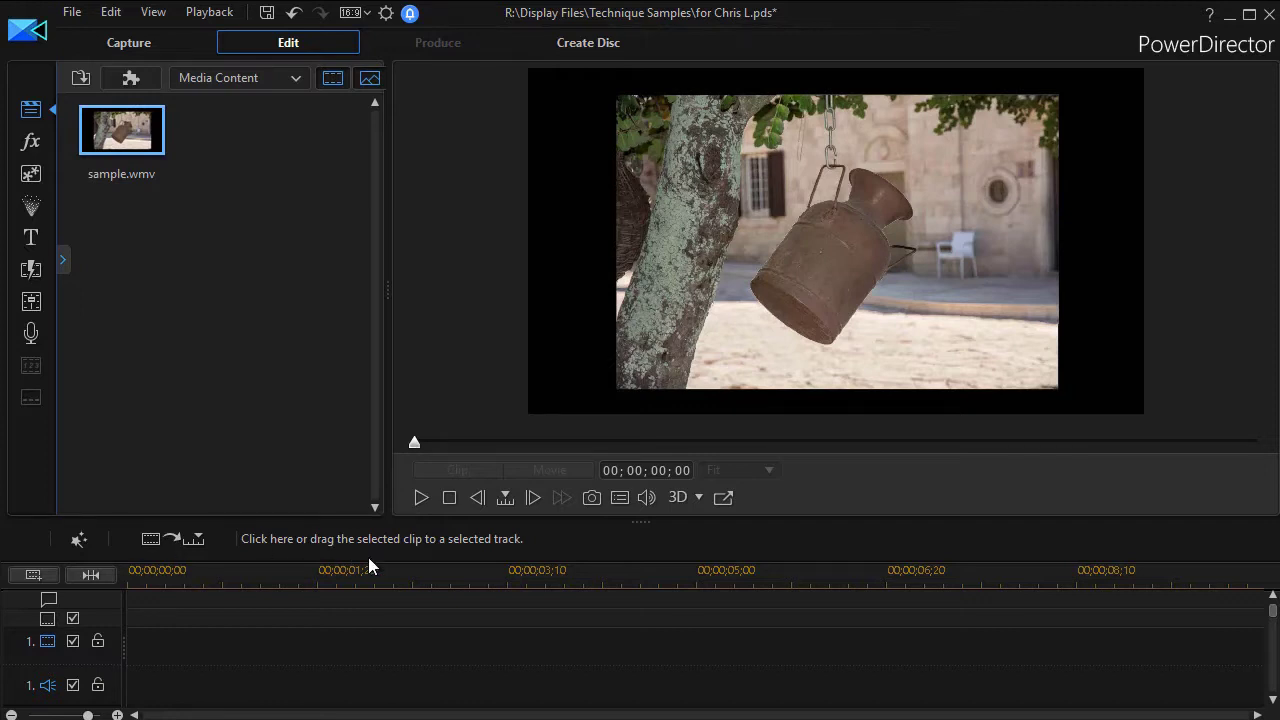
- Play the clip preview and pause it at about 3 seconds, with the jug photo split into 3D pieces
left_click(423, 502)
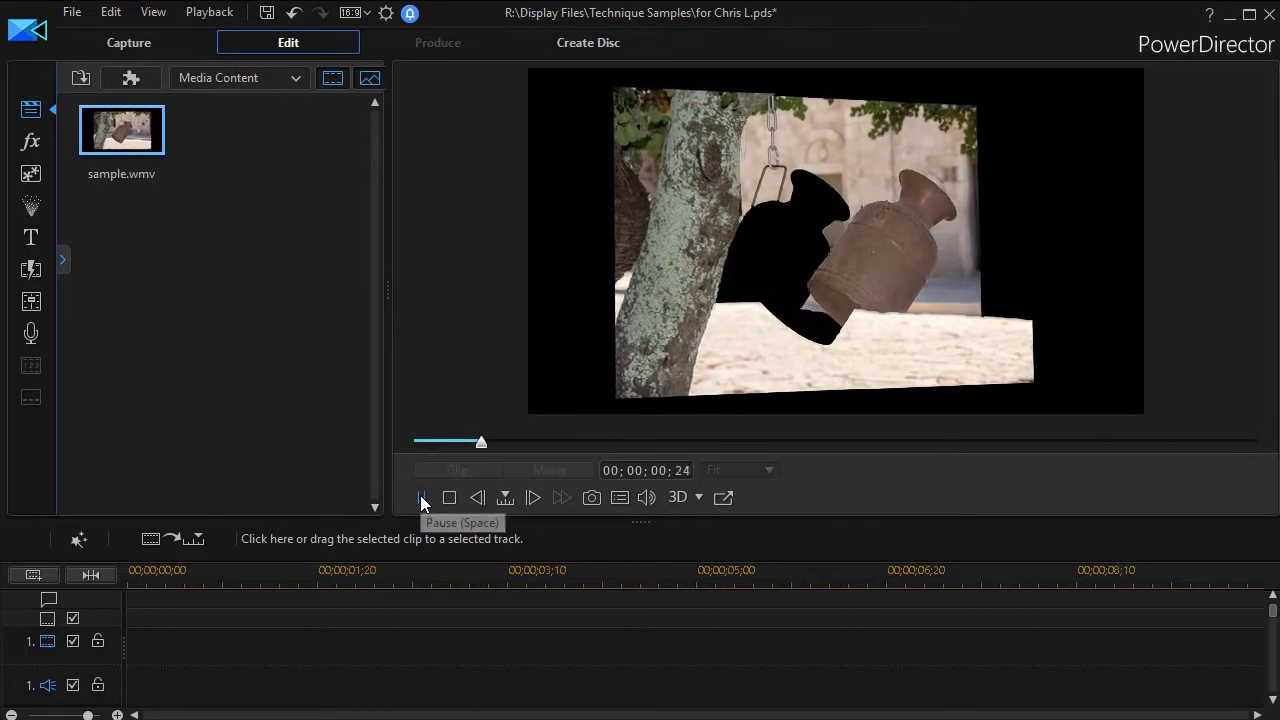
left_click(422, 502)
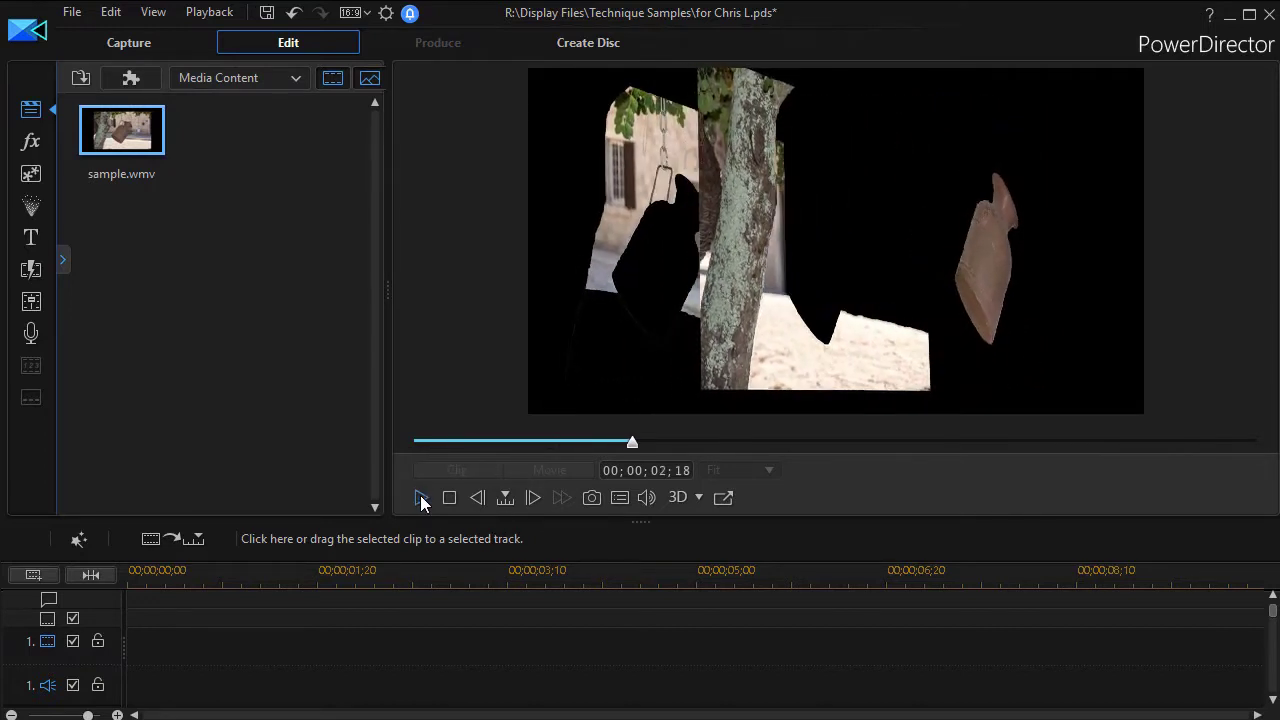
left_click(421, 502)
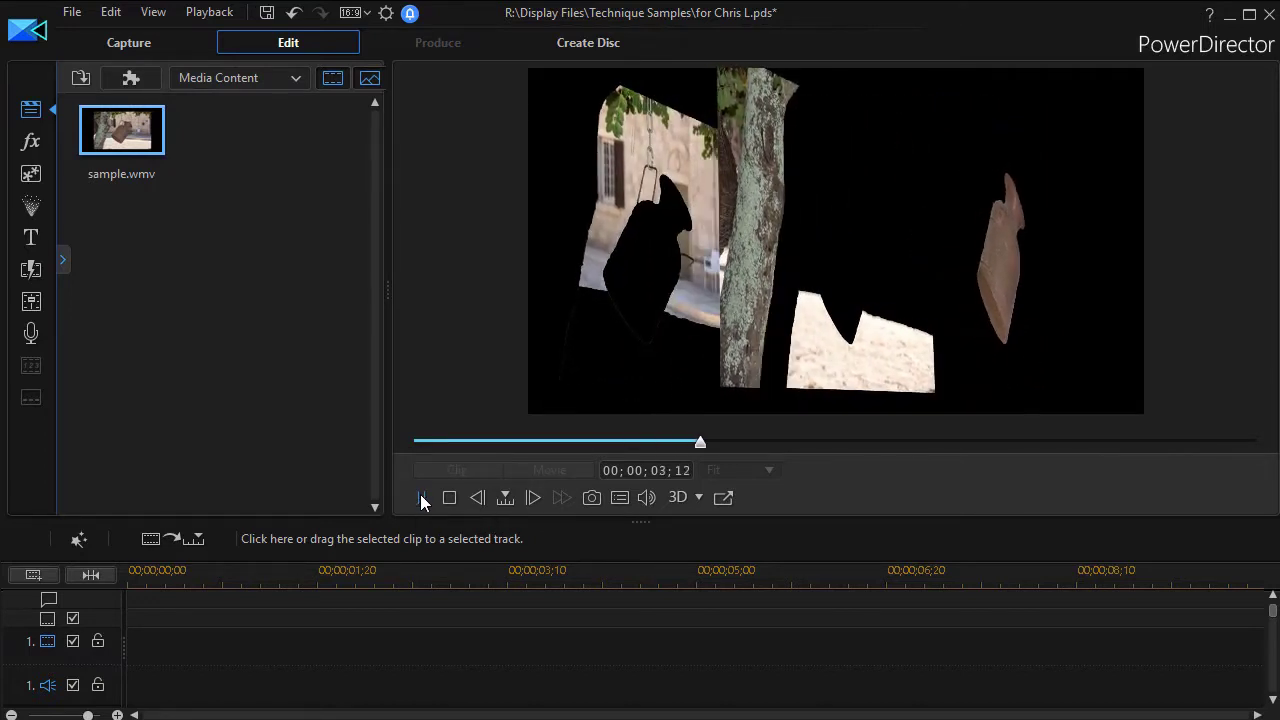
left_click(421, 502)
- Drag the preview scrubber back to the clip start at 00;00;00;00
left_click_drag(714, 447, 372, 471)
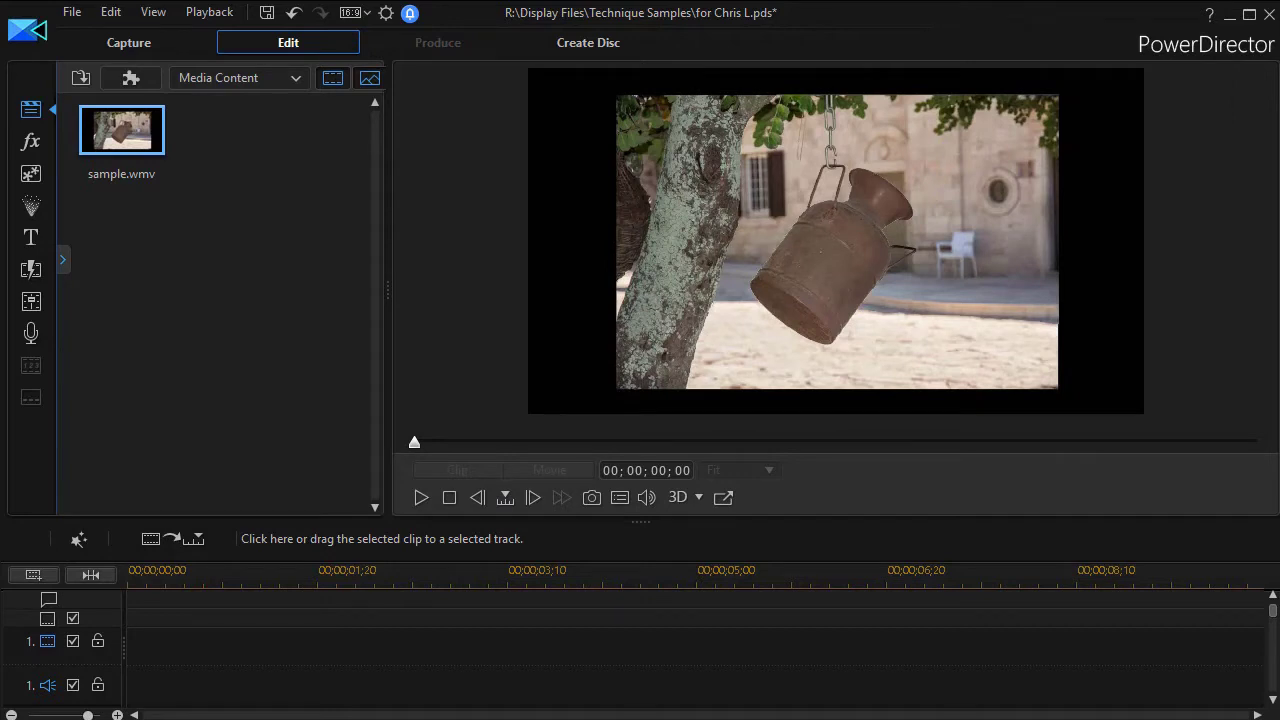
- Place the NewBlue Titler Pro 1.5 title on video track 1, spanning 00;00;00;00 to 00;00;10;00
left_click(31, 240)
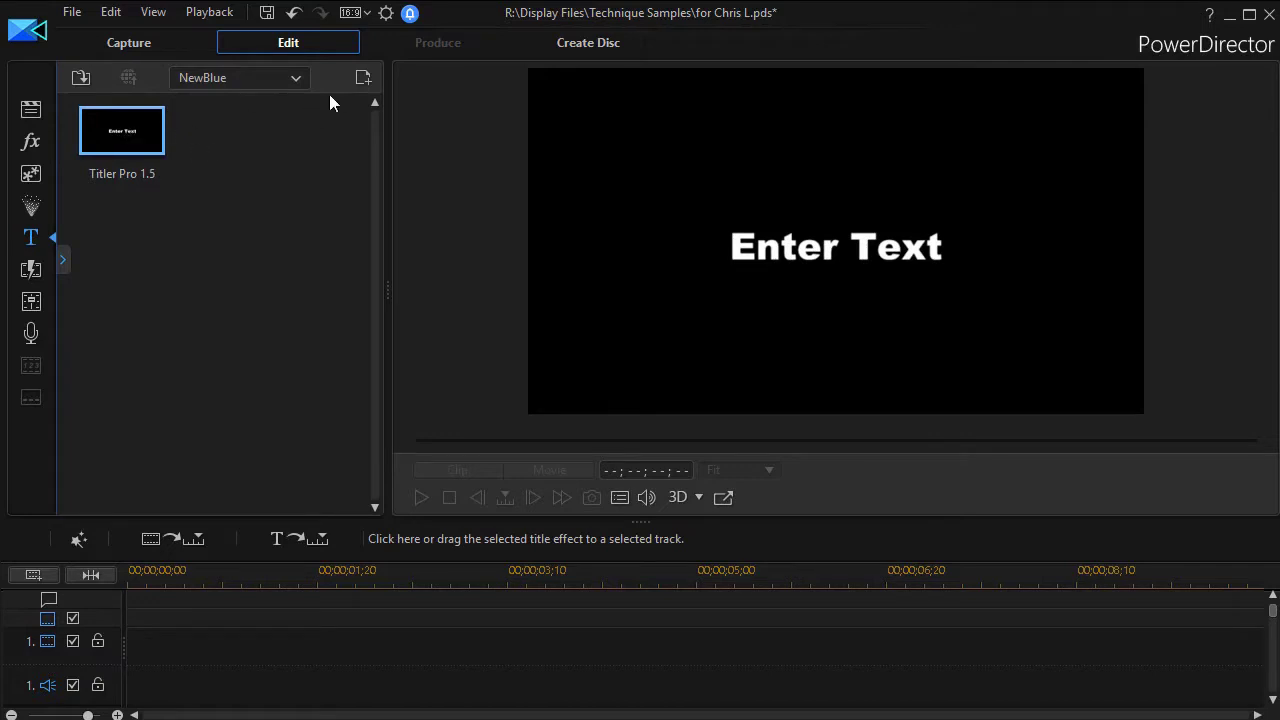
left_click(297, 81)
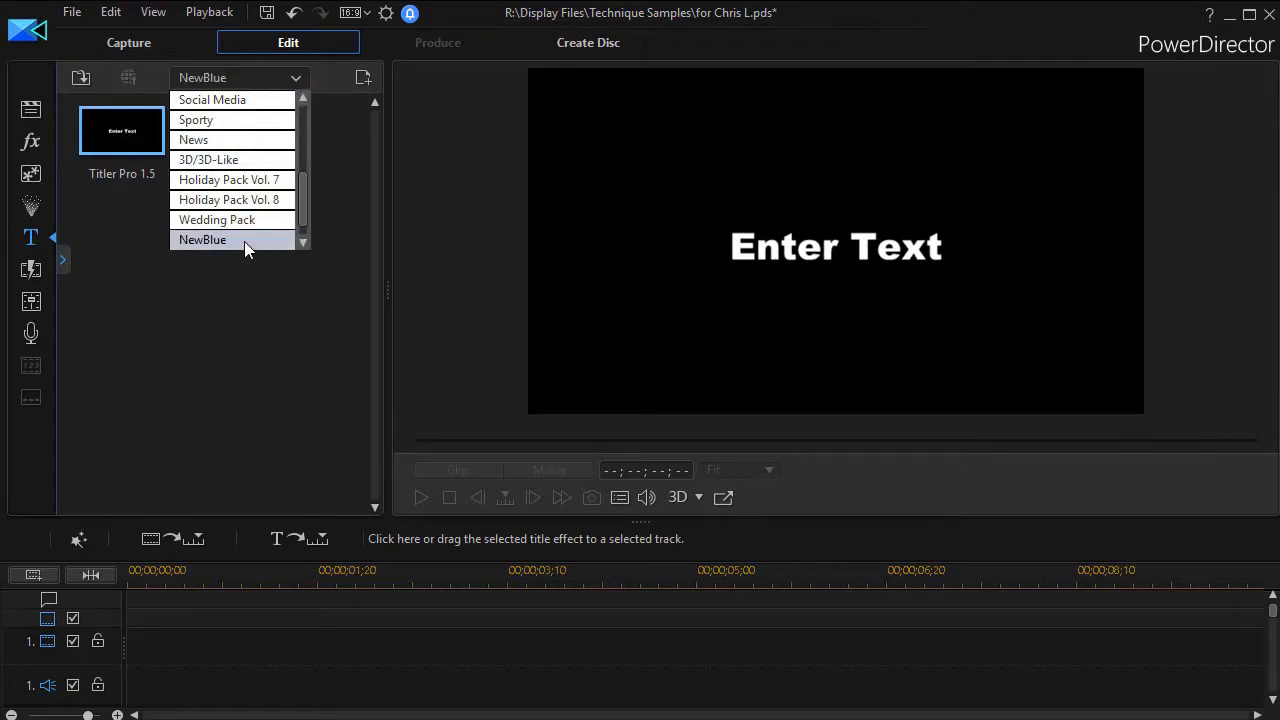
mouse_move(117, 131)
left_mouse_down()
mouse_move(150, 470)
mouse_move(143, 640)
mouse_move(112, 658)
left_mouse_up()
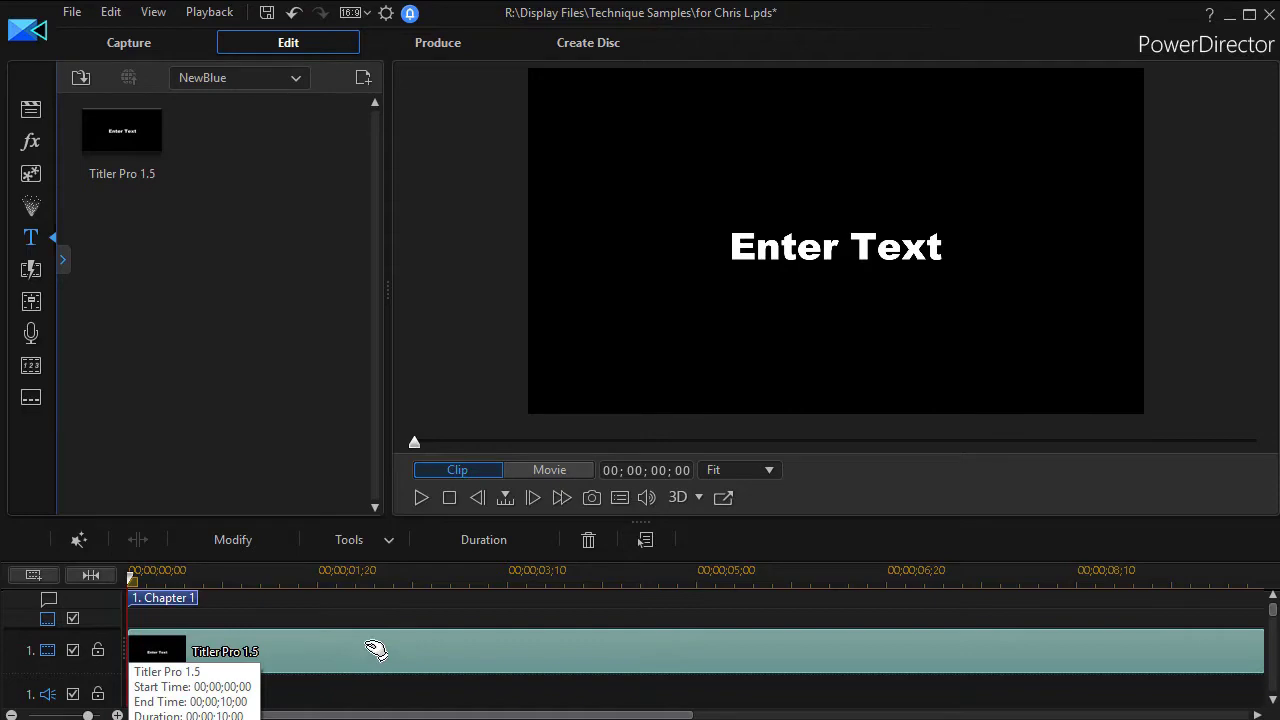
- Open the title clip in Titler Pro and enlarge its window to fill the screen
double_click(369, 647)
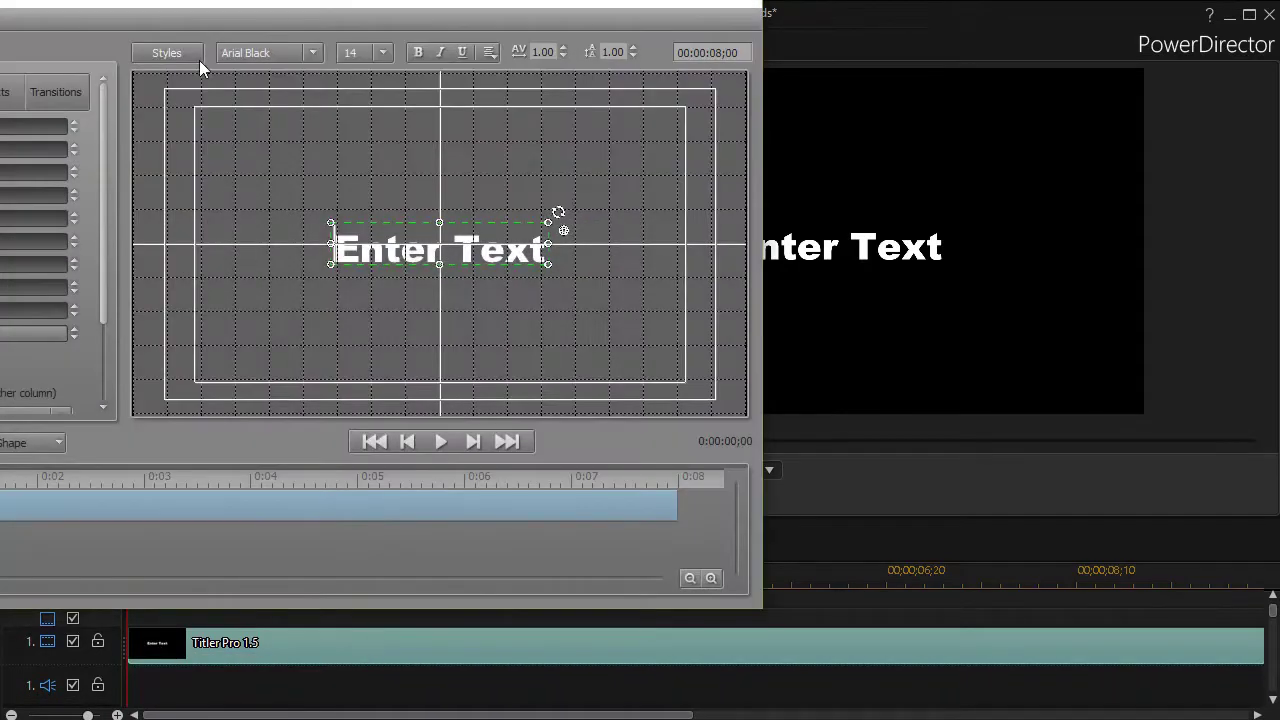
left_click_drag(271, 6, 459, 25)
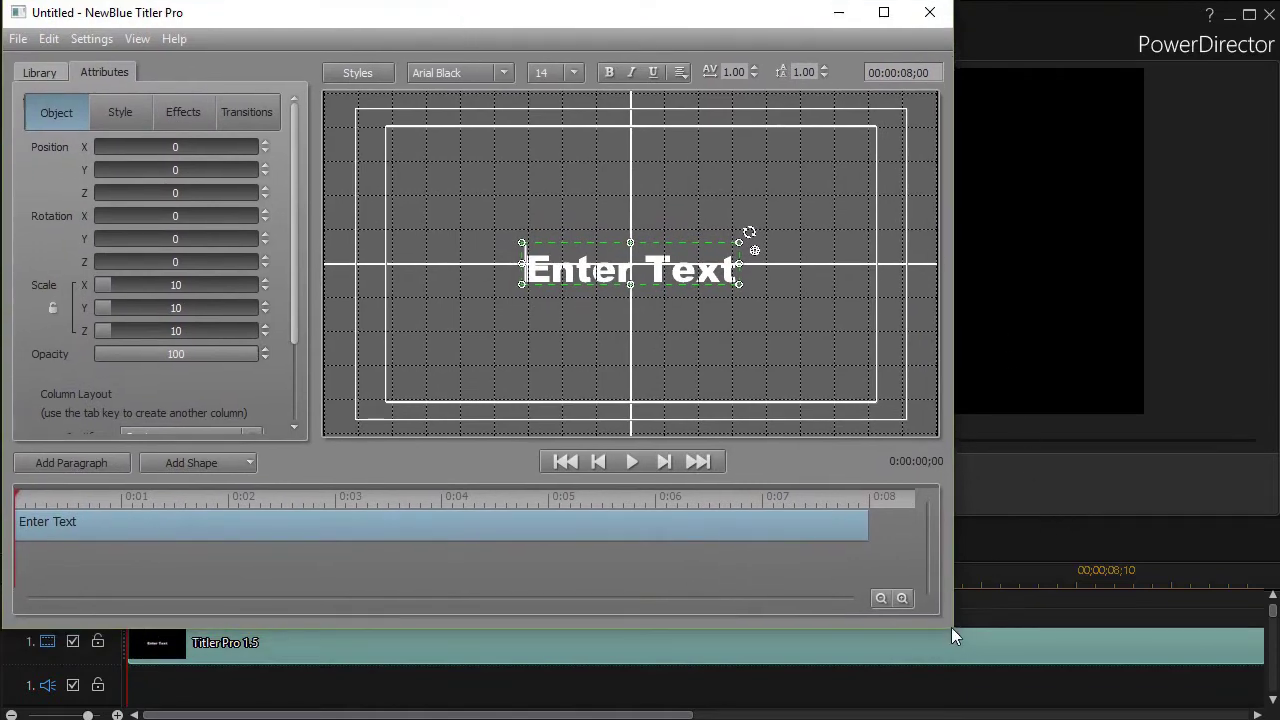
left_click_drag(951, 627, 1271, 709)
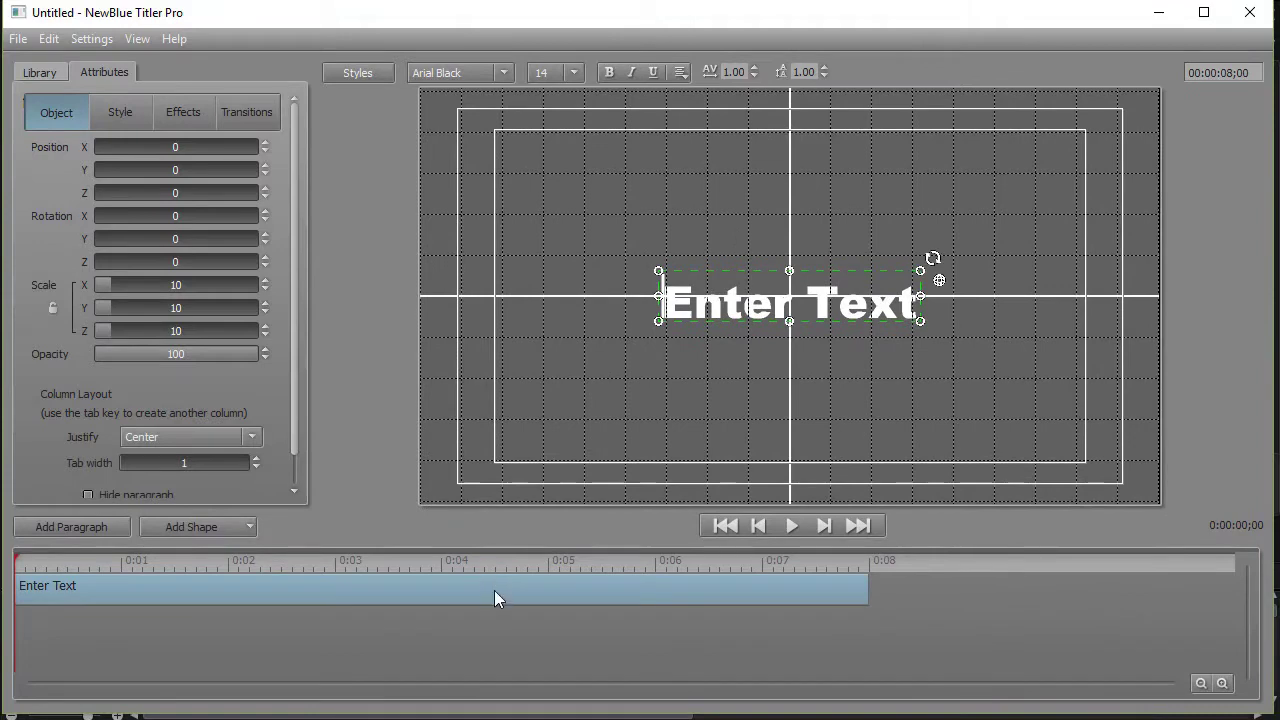
- Delete the default Enter Text paragraph to leave an empty canvas
right_click(492, 585)
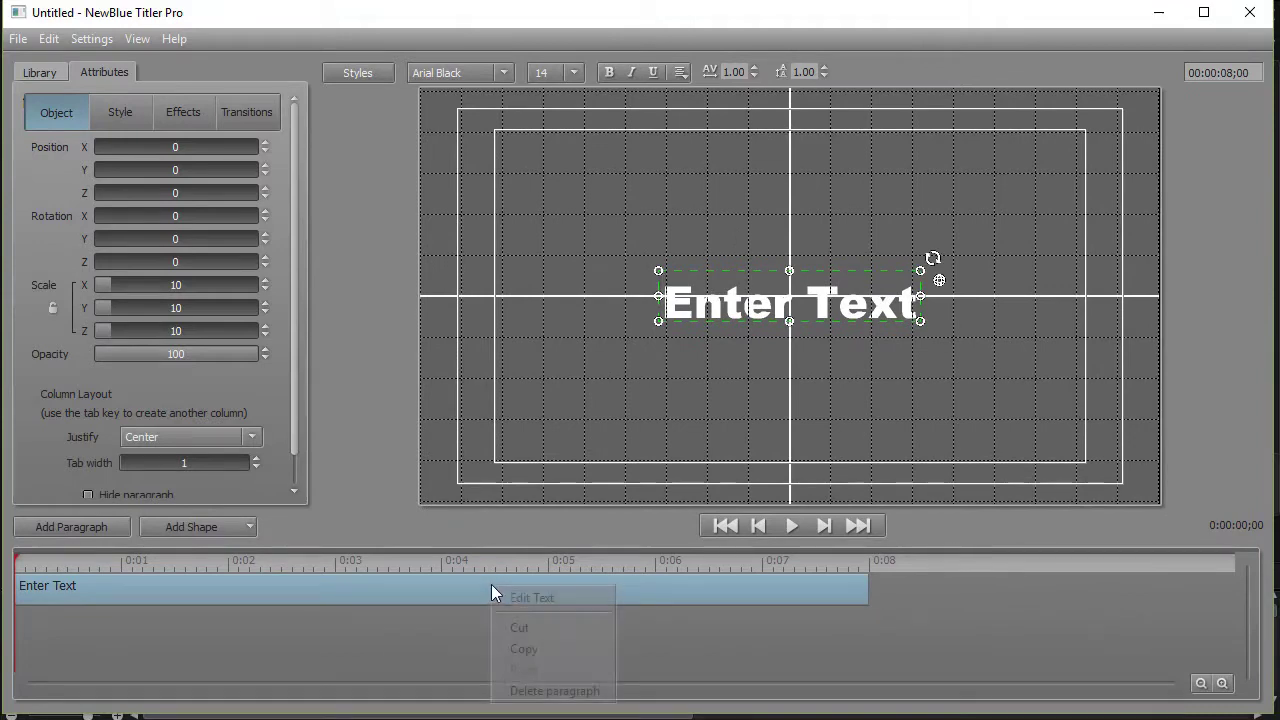
left_click(555, 691)
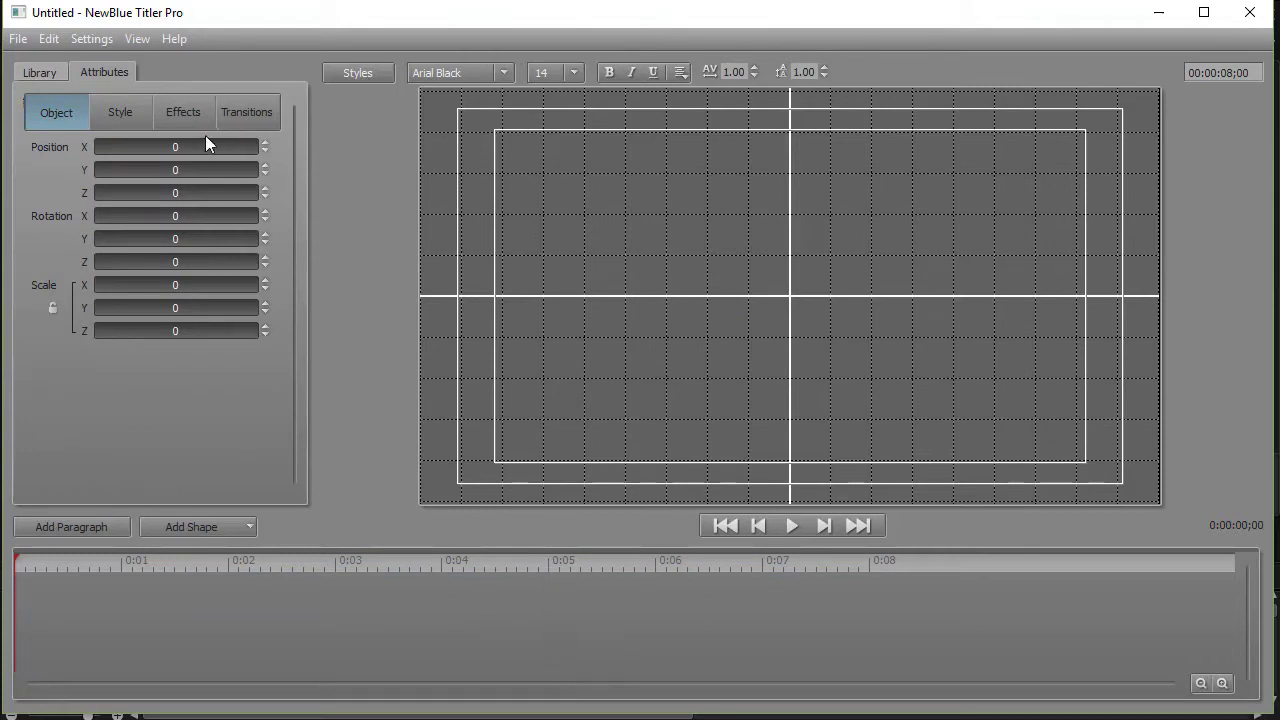
left_click(19, 40)
- Import the backdrop and bucket images onto the Titler Pro canvas
left_click(51, 137)
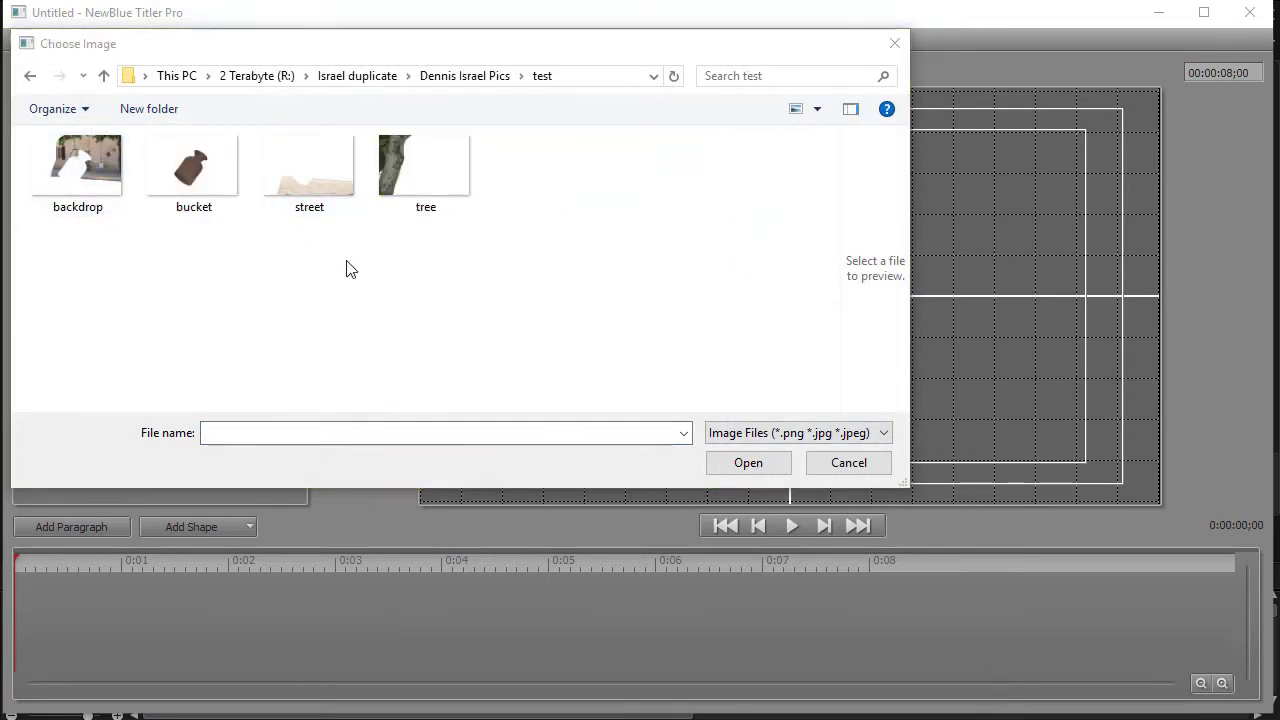
left_click(92, 167)
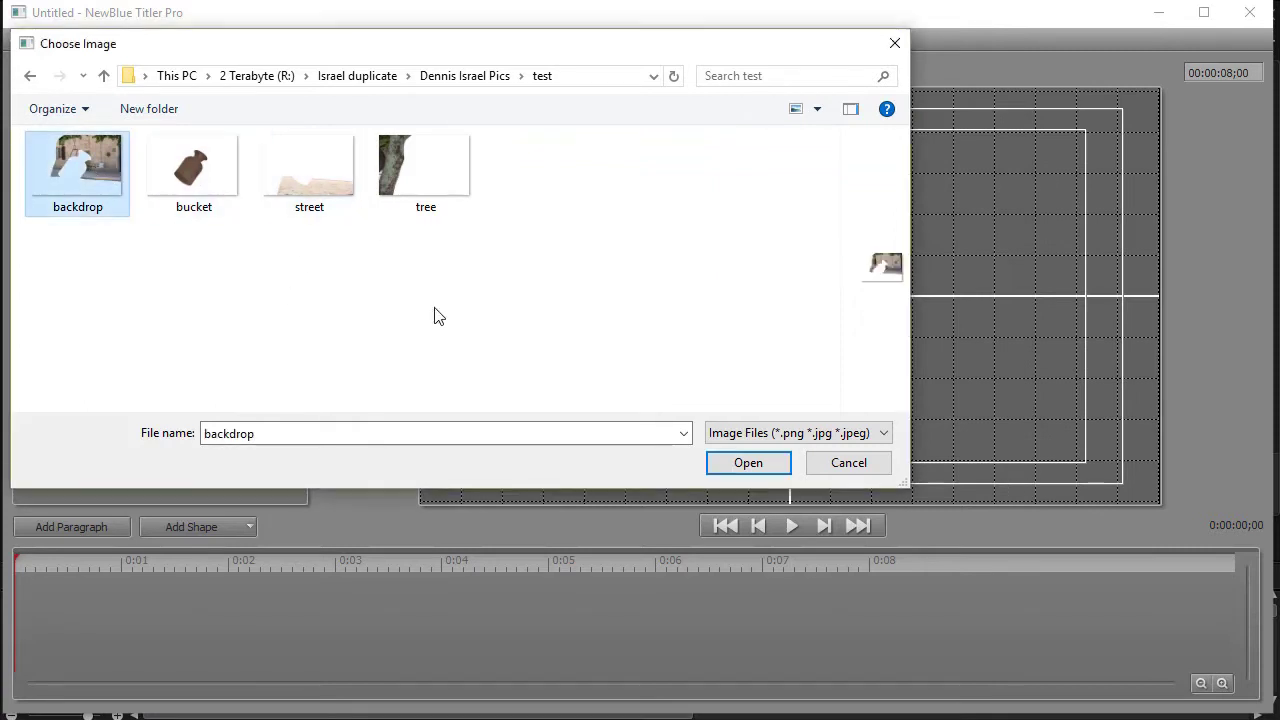
left_click(748, 463)
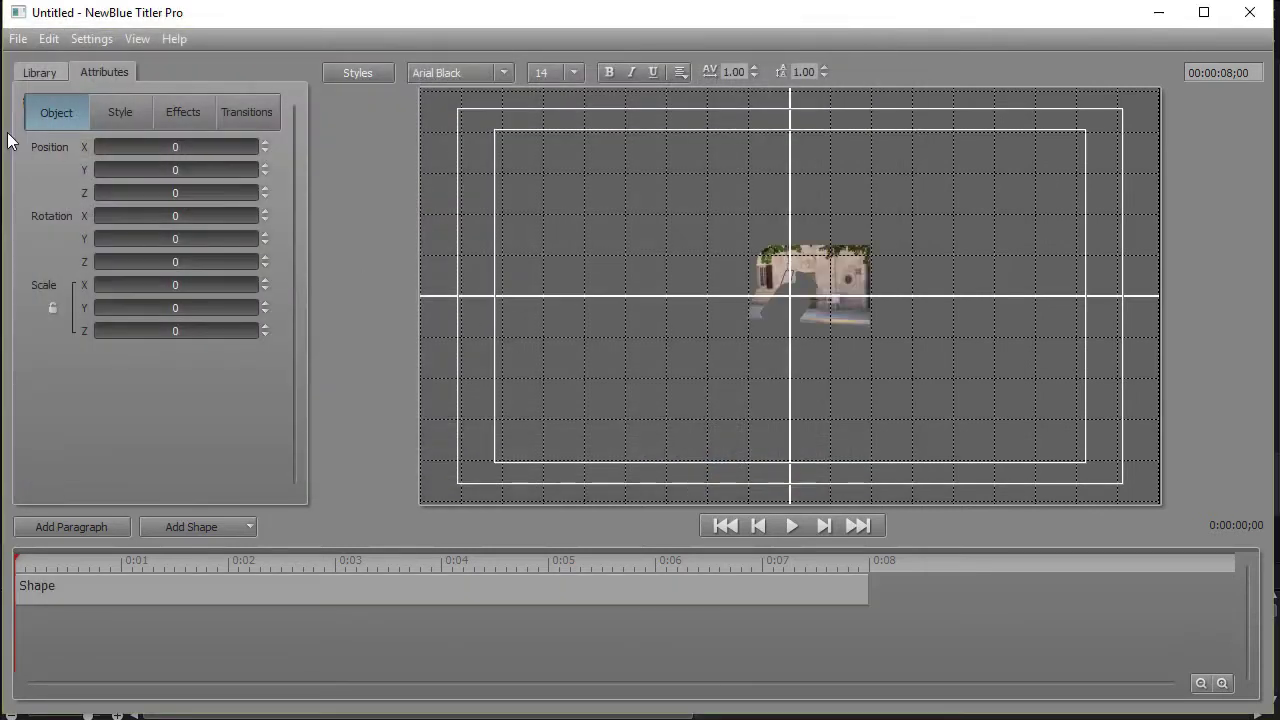
left_click(18, 40)
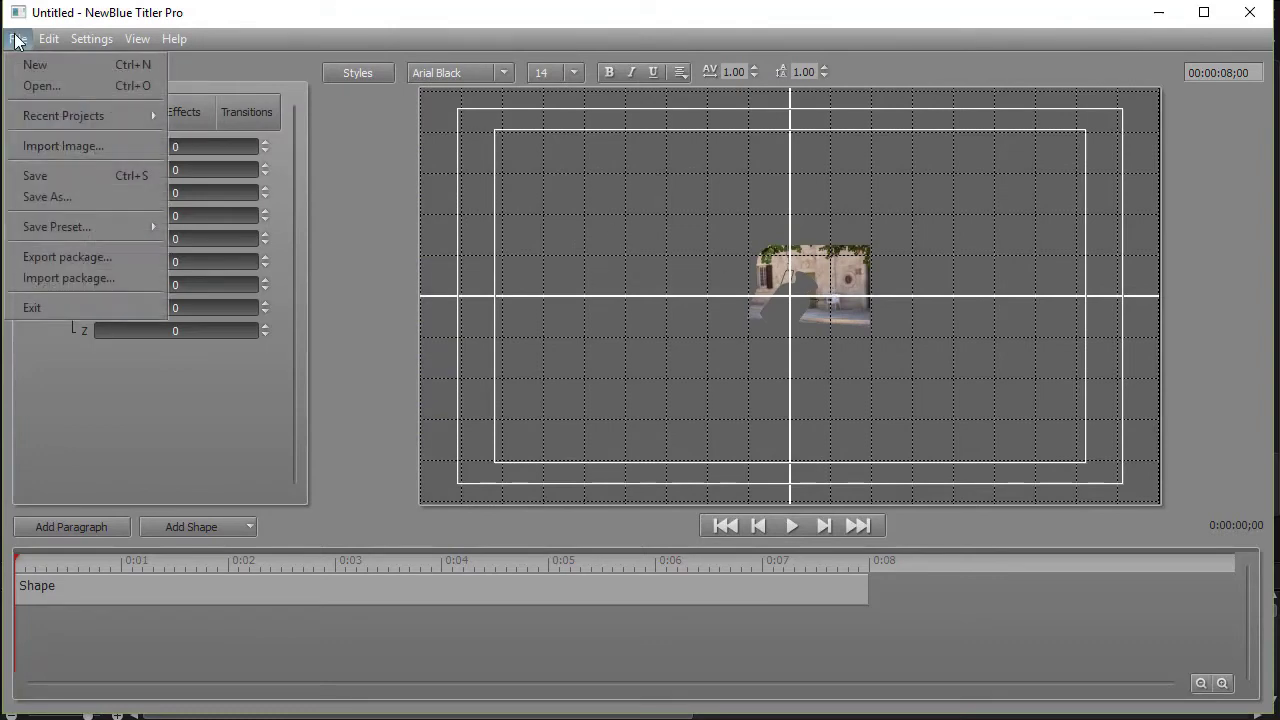
left_click(43, 146)
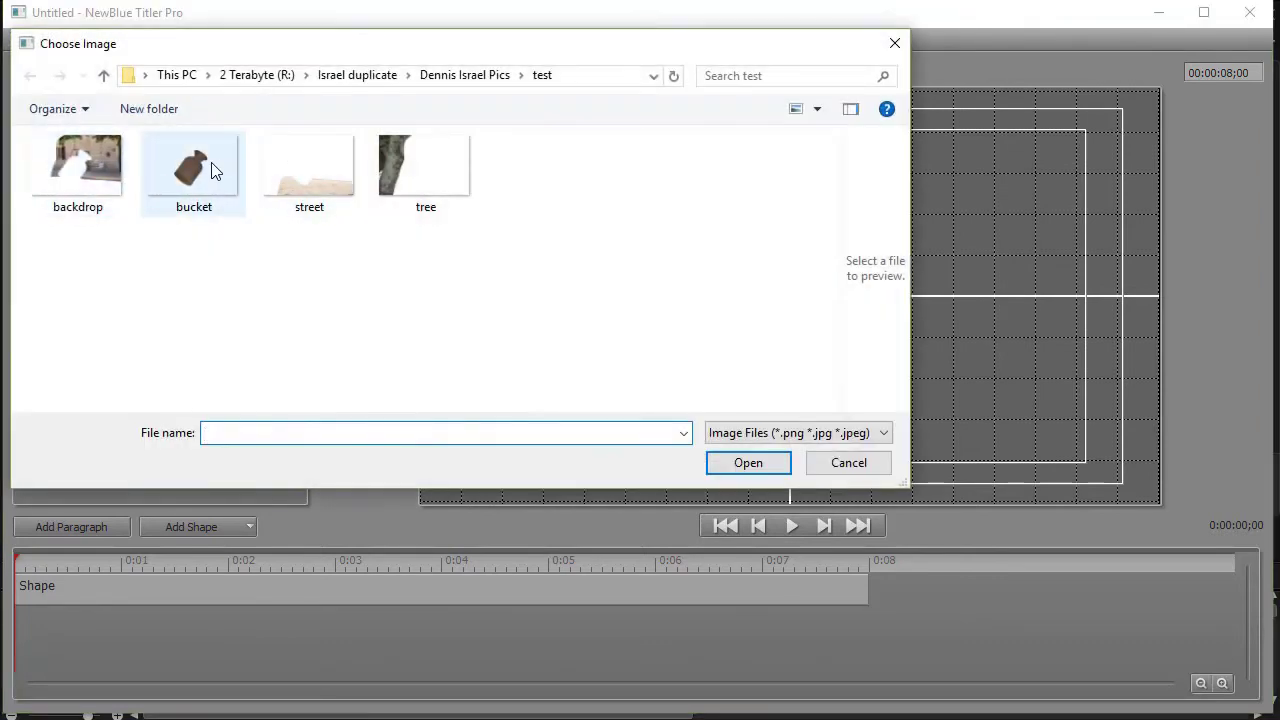
left_click(211, 171)
left_click(748, 463)
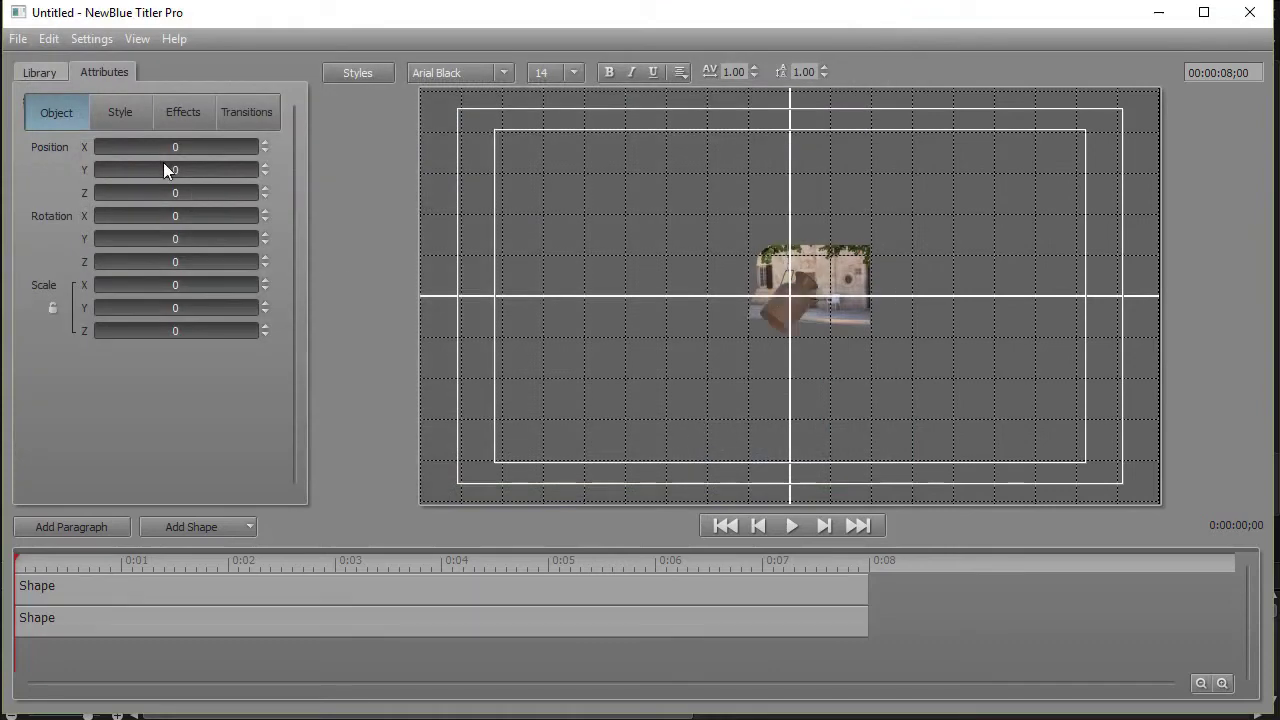
- Import the street and tree images as further layers on the canvas
left_click(18, 38)
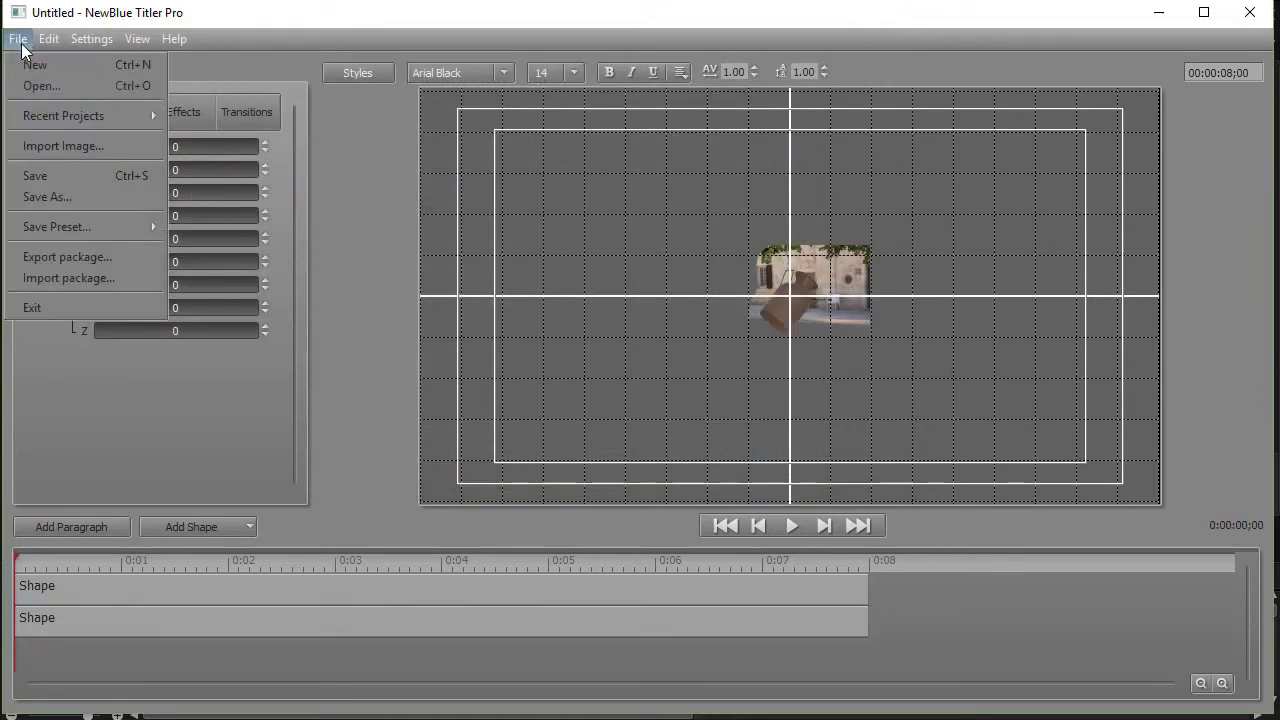
left_click(54, 145)
left_click(305, 175)
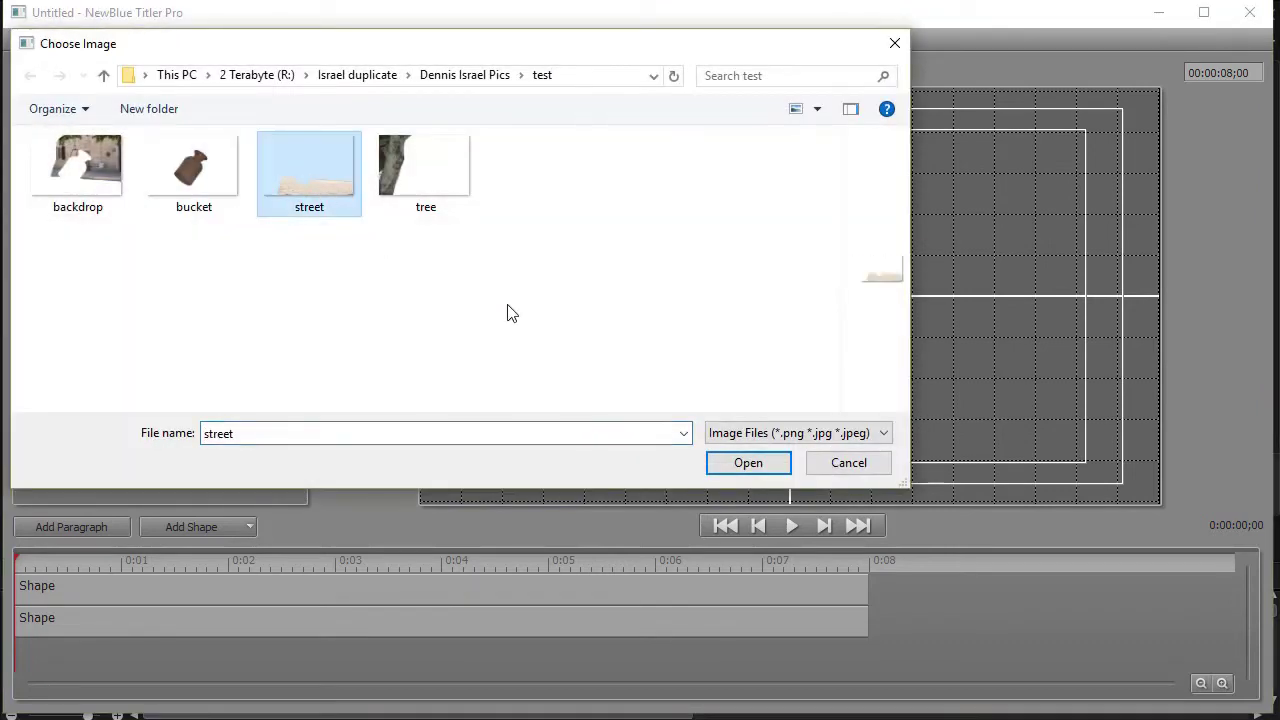
left_click(750, 463)
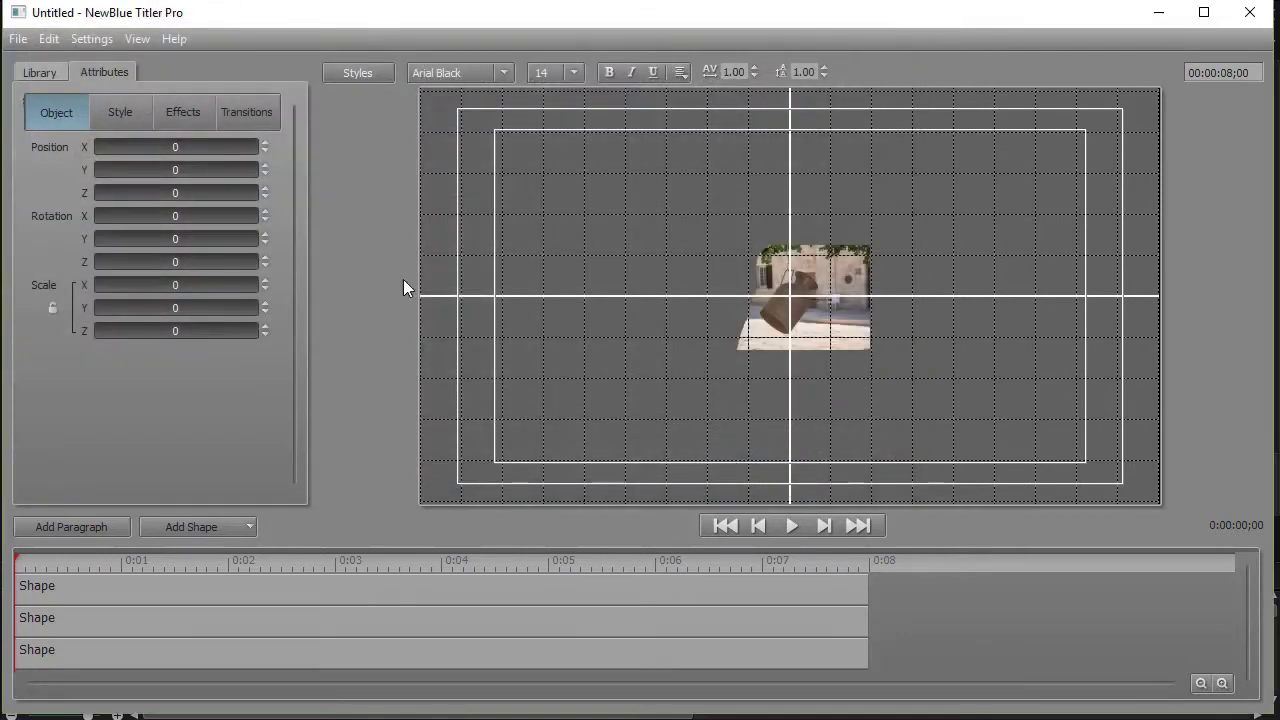
left_click(18, 38)
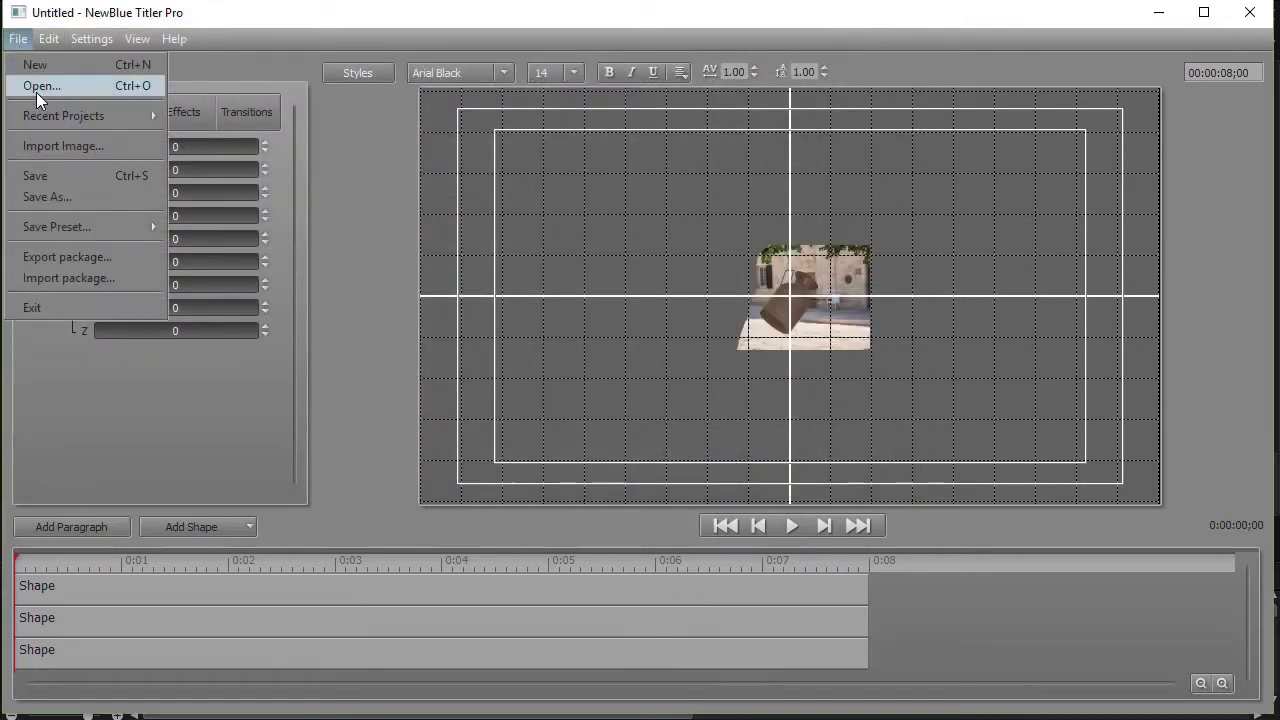
left_click(53, 140)
left_click(425, 171)
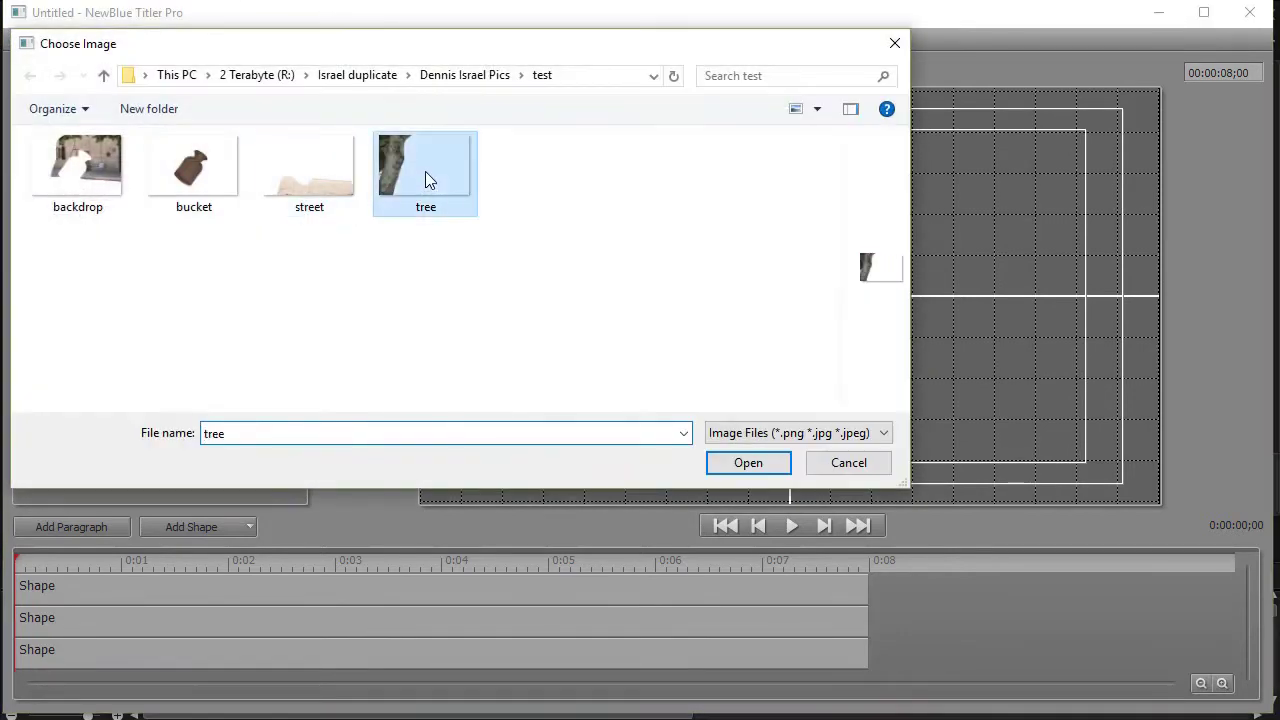
left_click(763, 468)
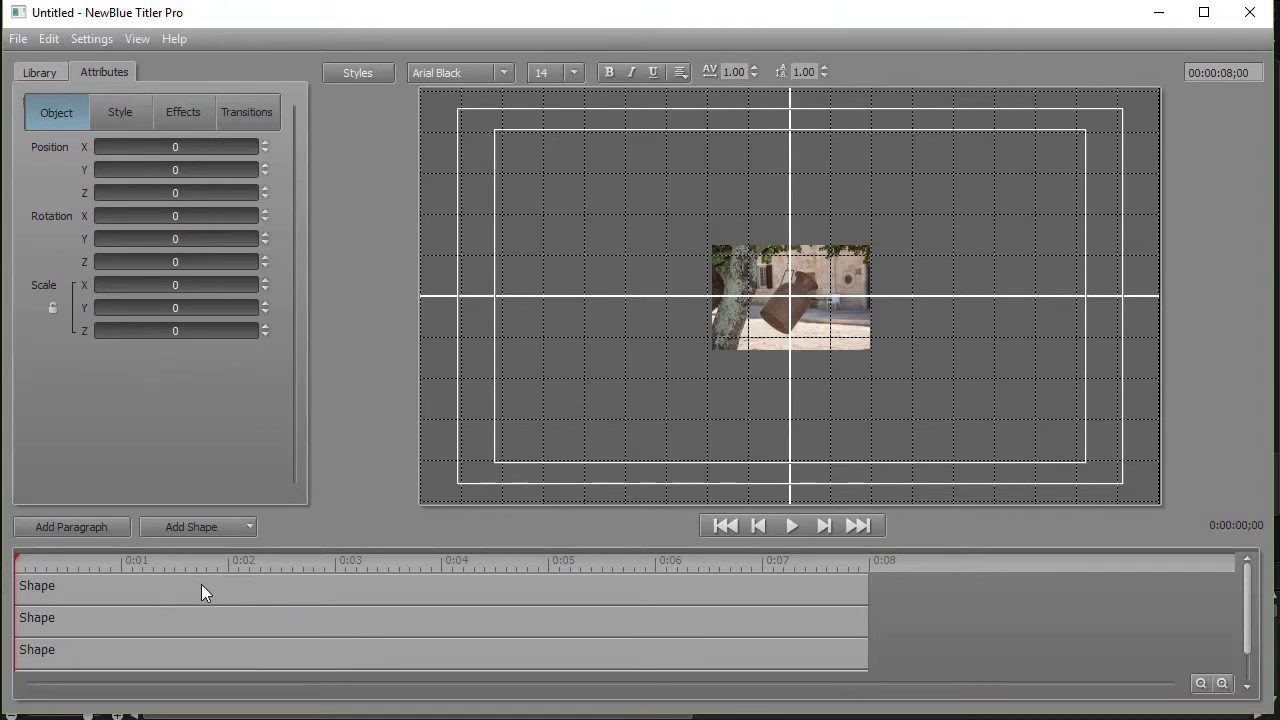
- Scale the three image layers to 60.6, 40.4 and 33.9 to recompose the tree-and-jug photo
left_click(341, 597)
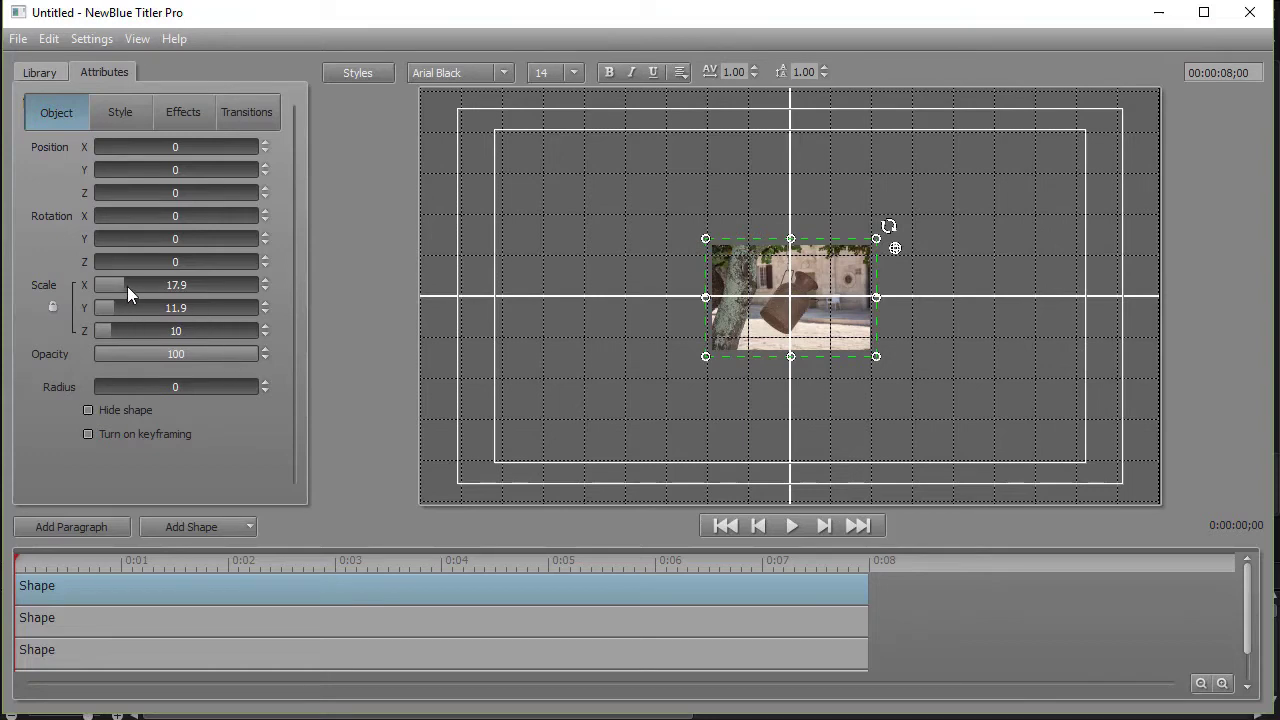
left_click_drag(124, 284, 263, 288)
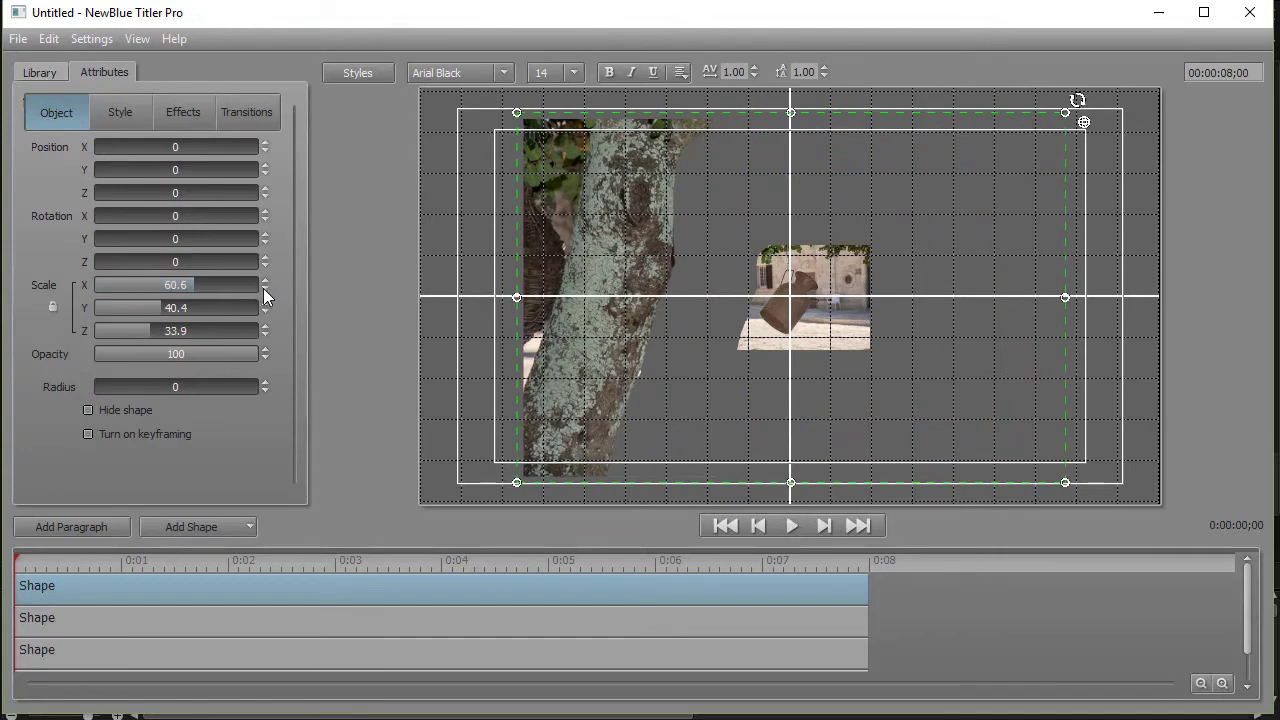
left_click(268, 620)
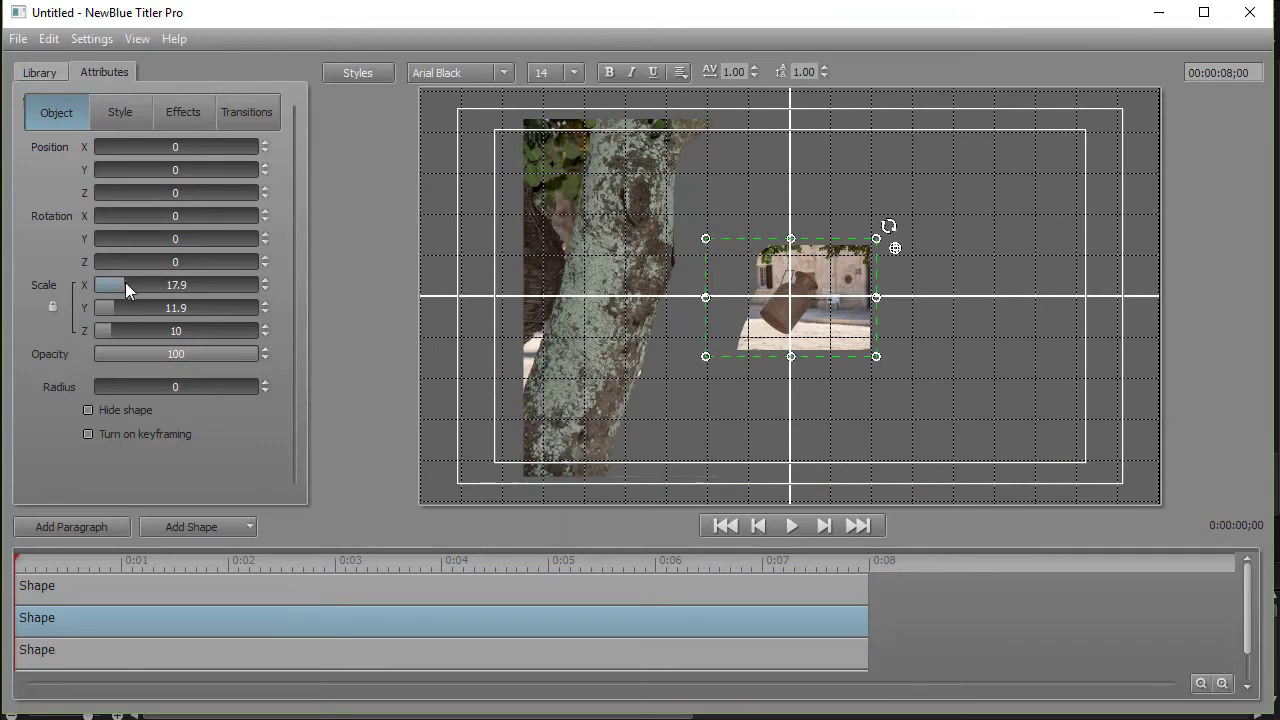
left_click_drag(125, 284, 265, 305)
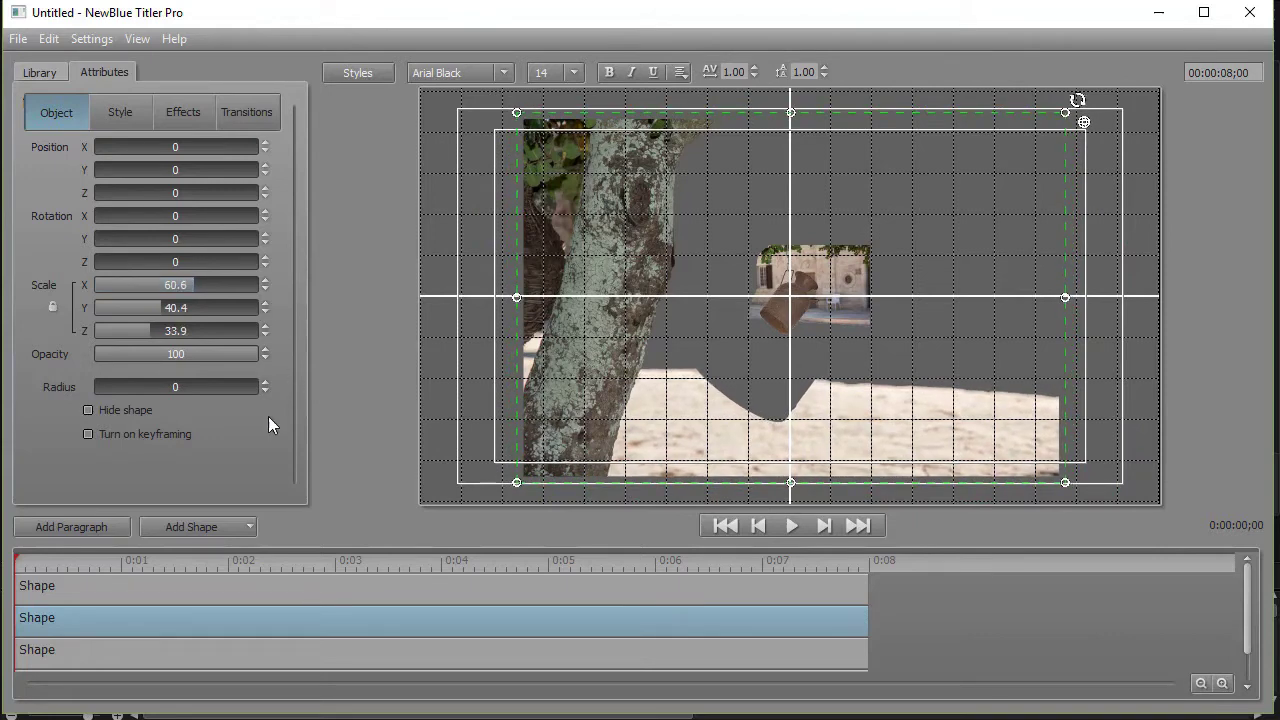
left_click(130, 652)
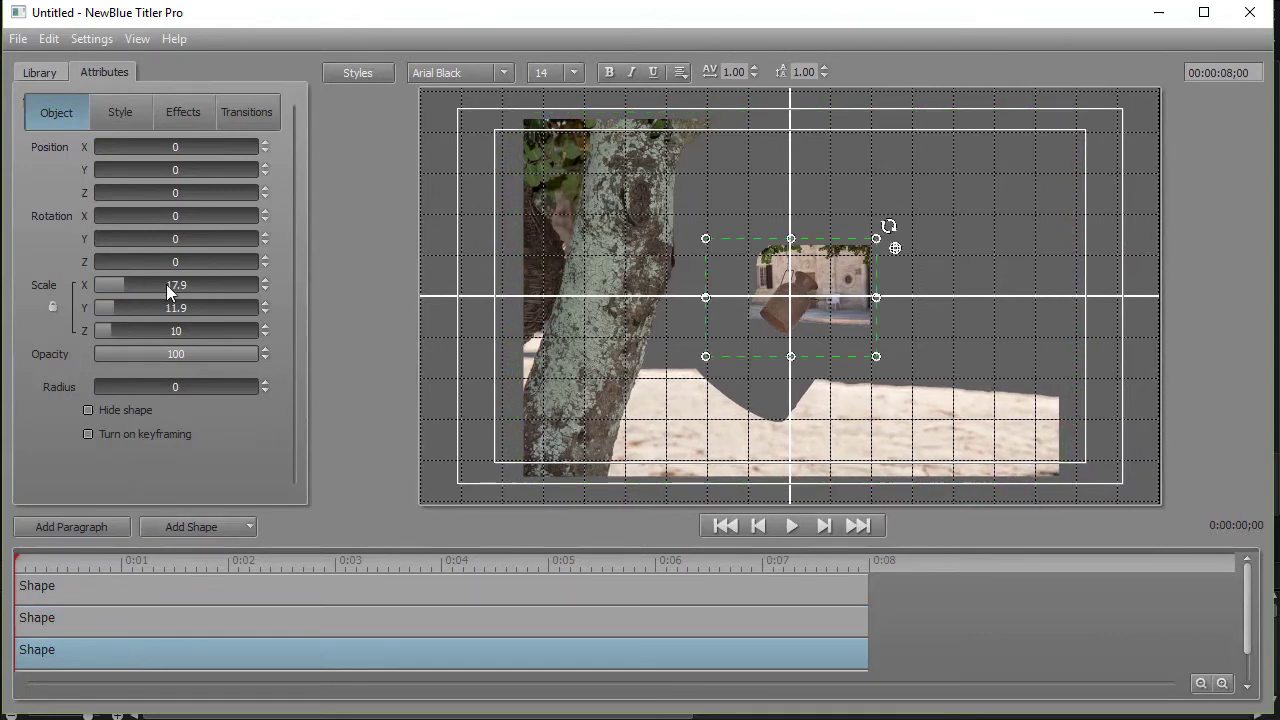
left_click_drag(127, 285, 264, 297)
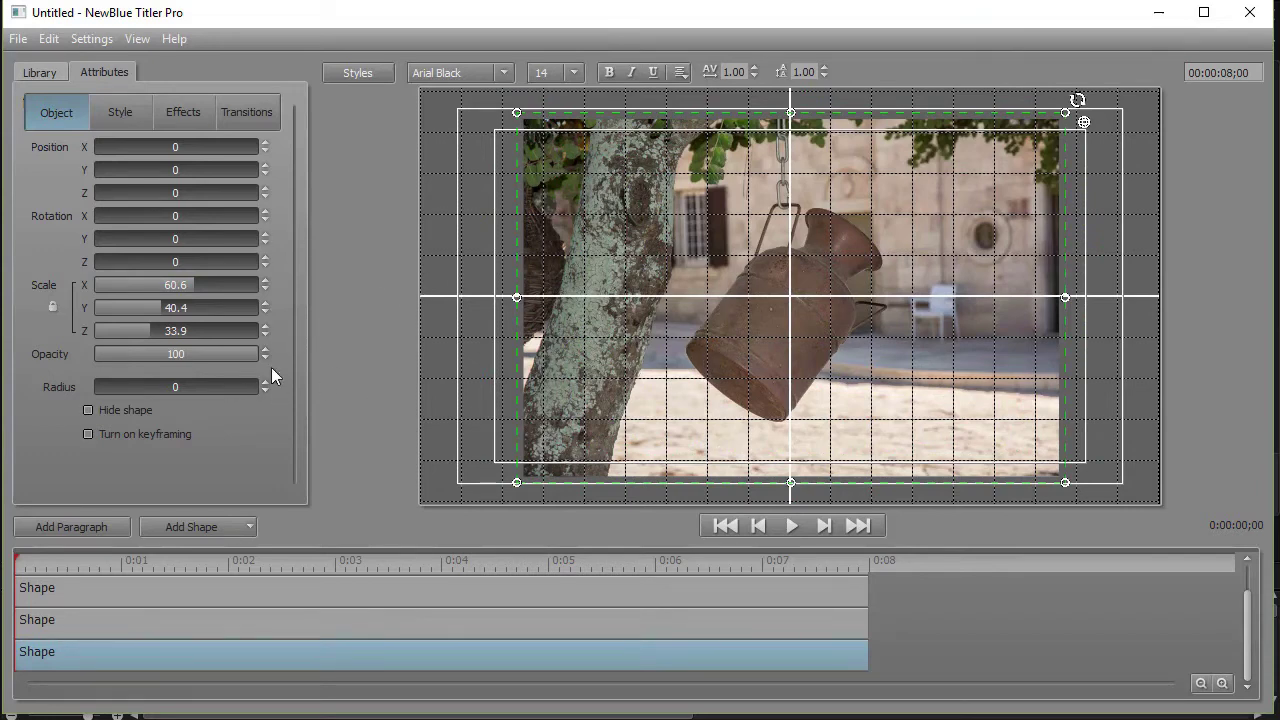
- Turn on keyframing for the top image layer and set the current time to 0:02
left_click(1181, 569)
left_click(182, 597)
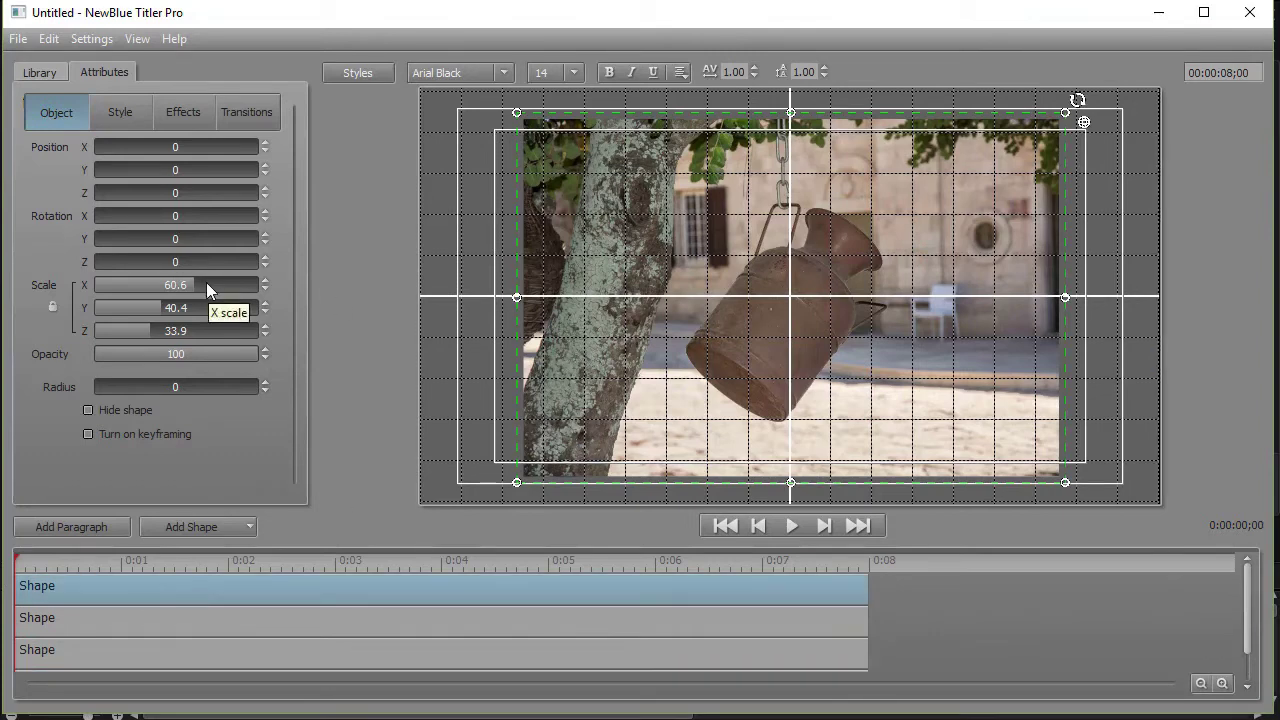
left_click(87, 434)
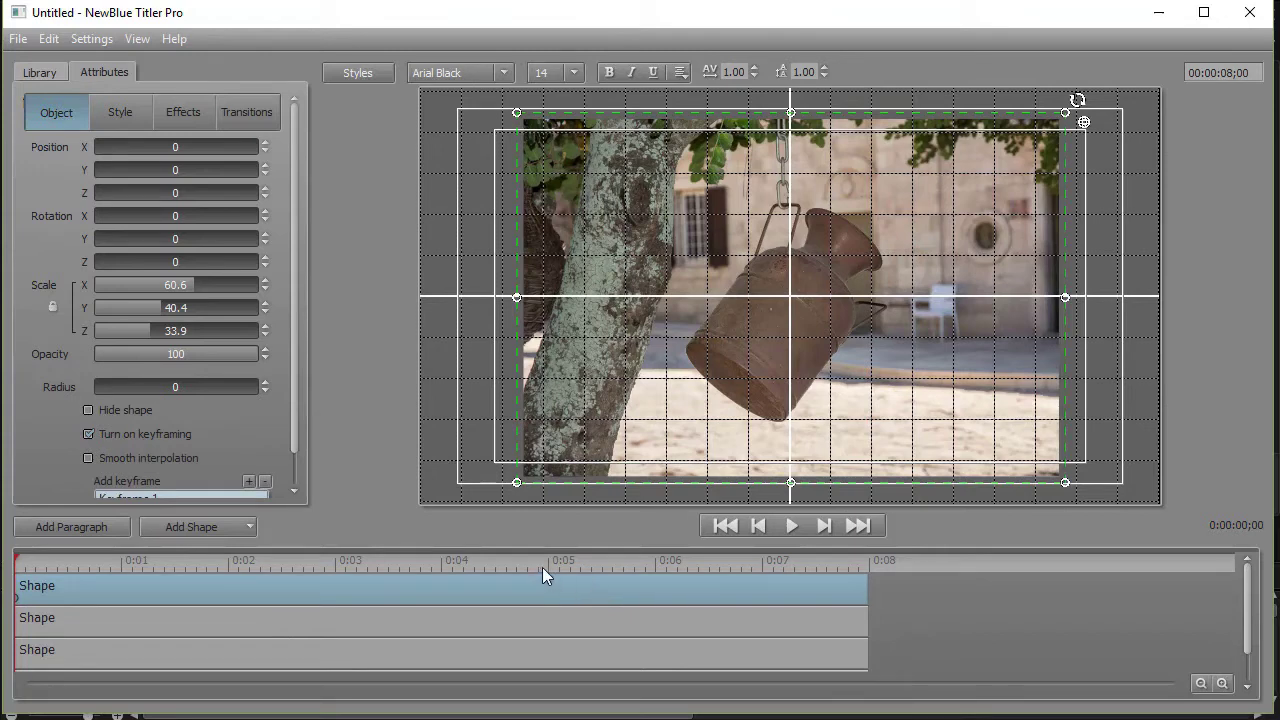
left_click(229, 564)
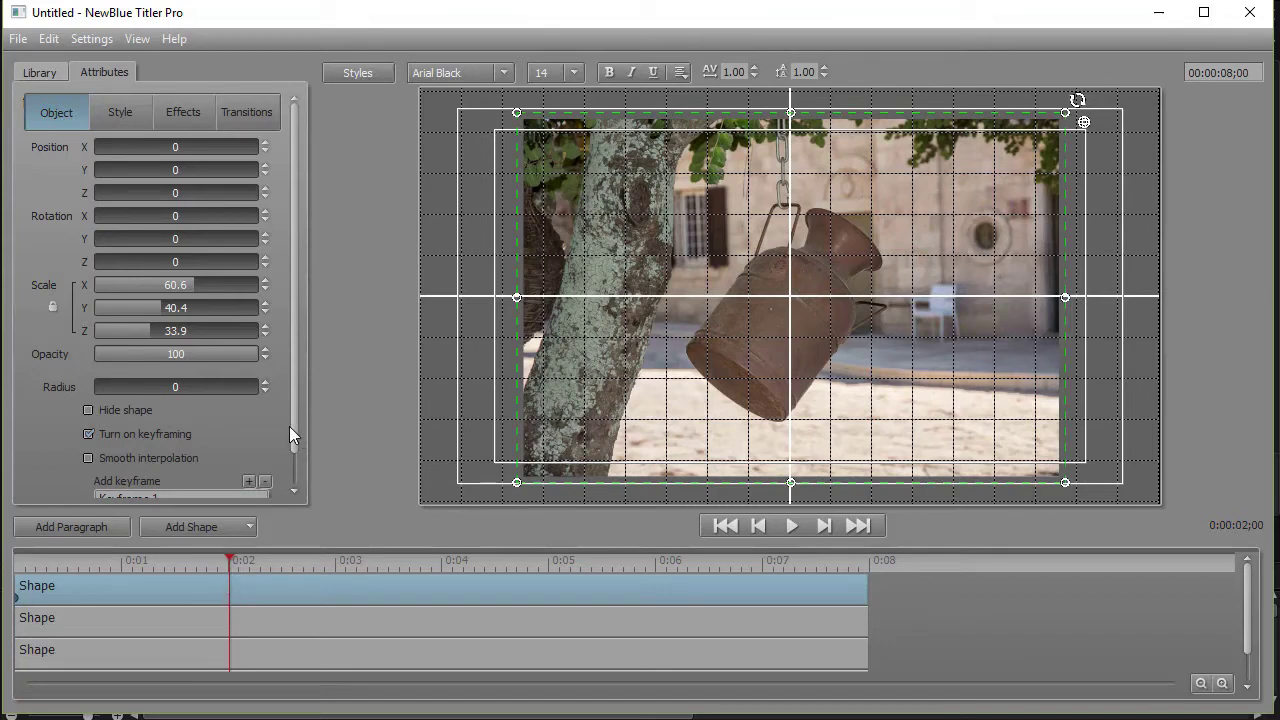
- Add keyframes to the top layer at 0:02 and at the clip end, 0:07;24
scroll(294, 394, "down", 1)
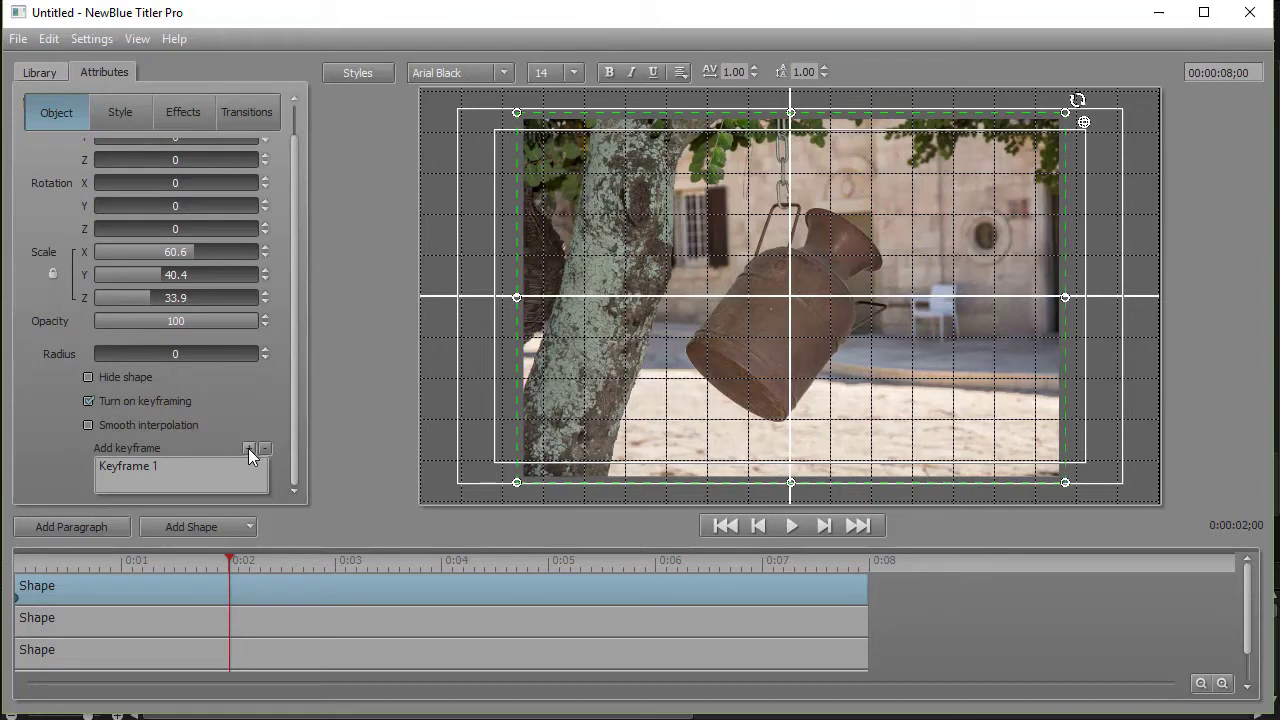
left_click(249, 448)
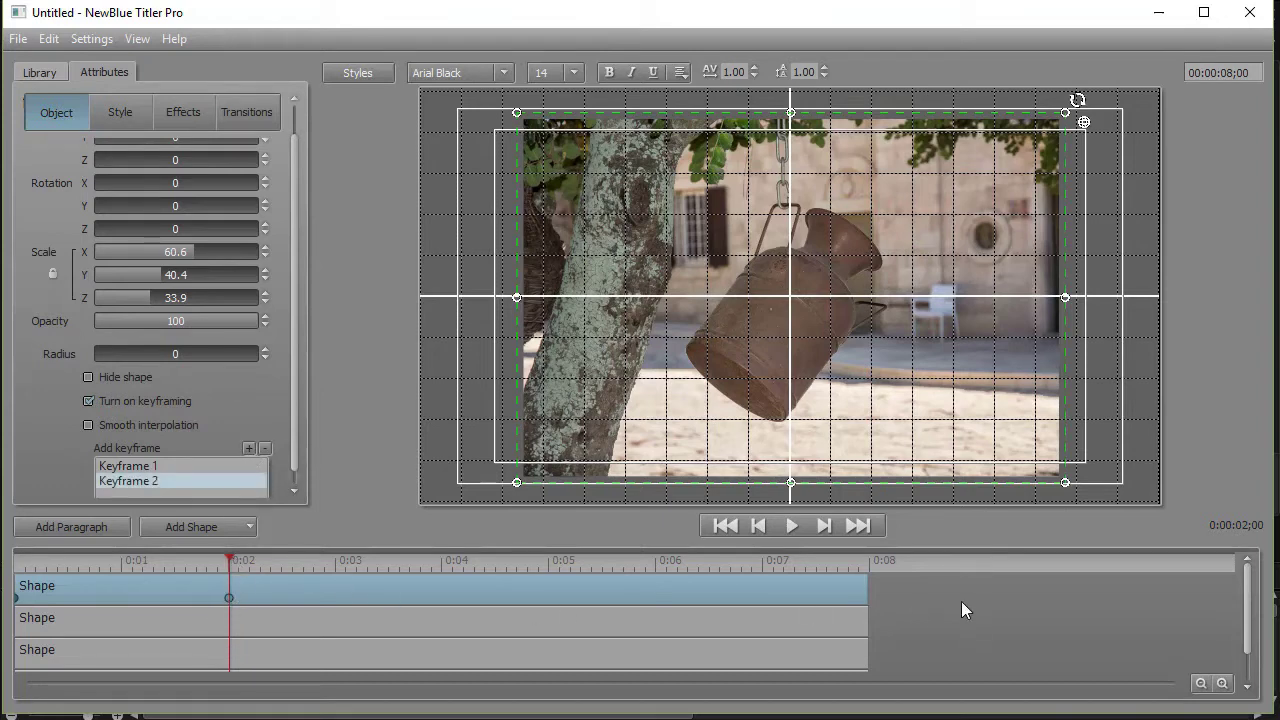
left_click(866, 566)
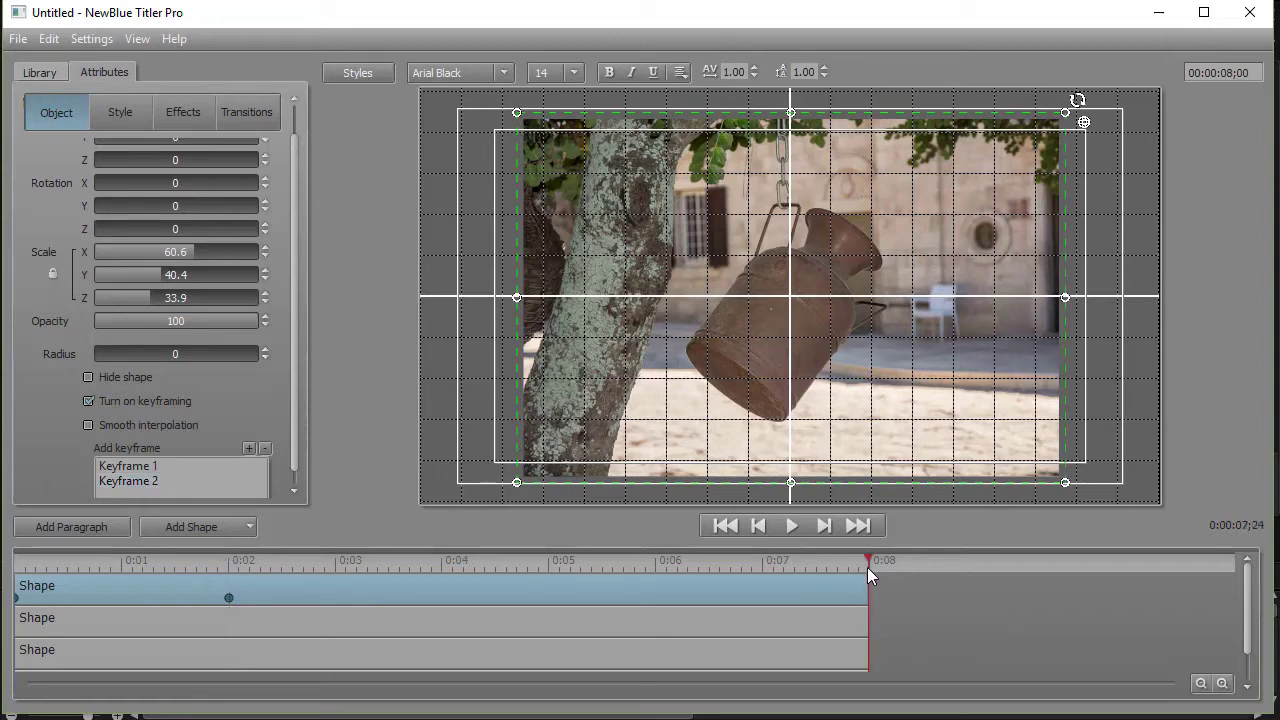
left_click(249, 448)
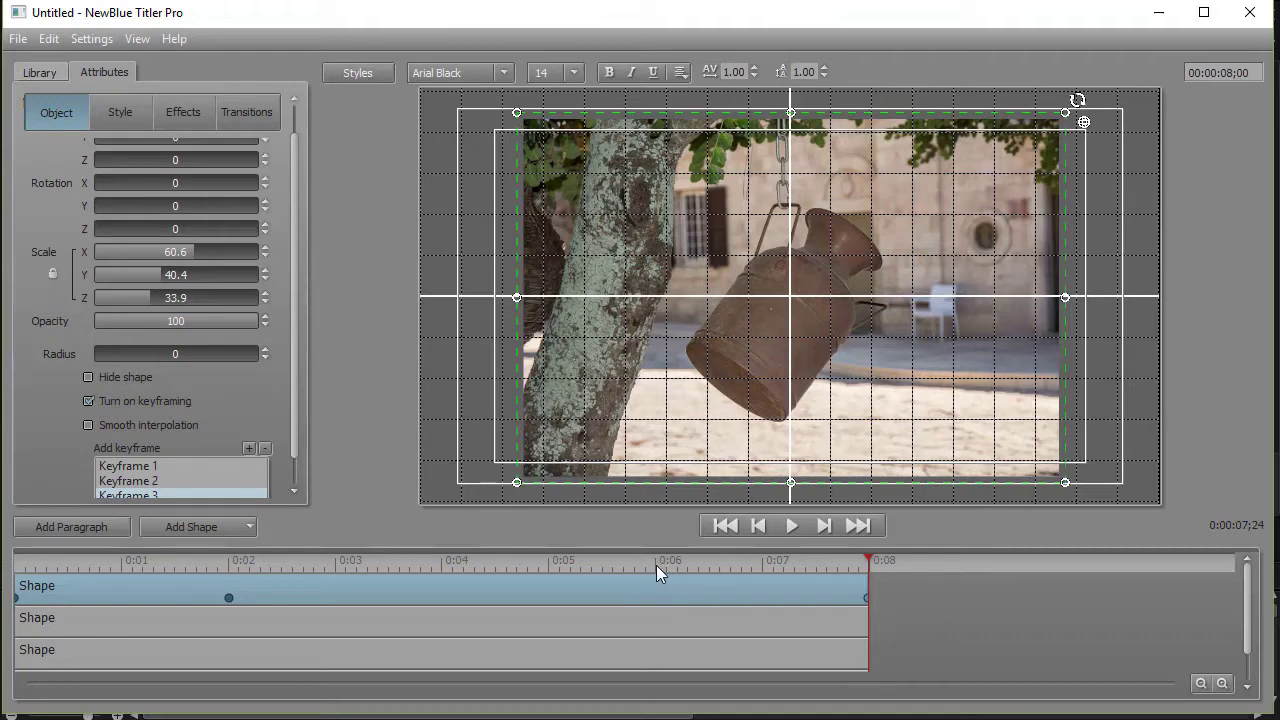
- Add a 0:04;24 keyframe rotating the top layer to 69.8 on Y, then enlarge the timeline
left_click(548, 563)
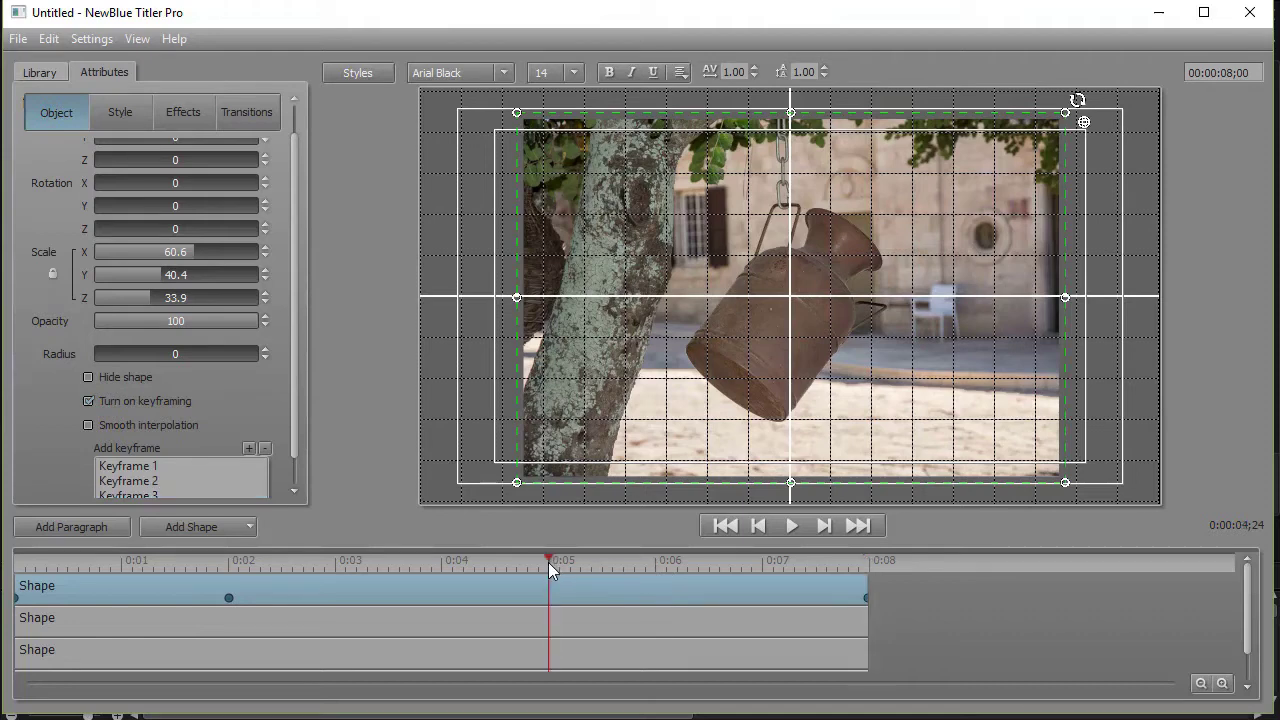
left_click(248, 449)
left_click_drag(295, 435, 285, 491)
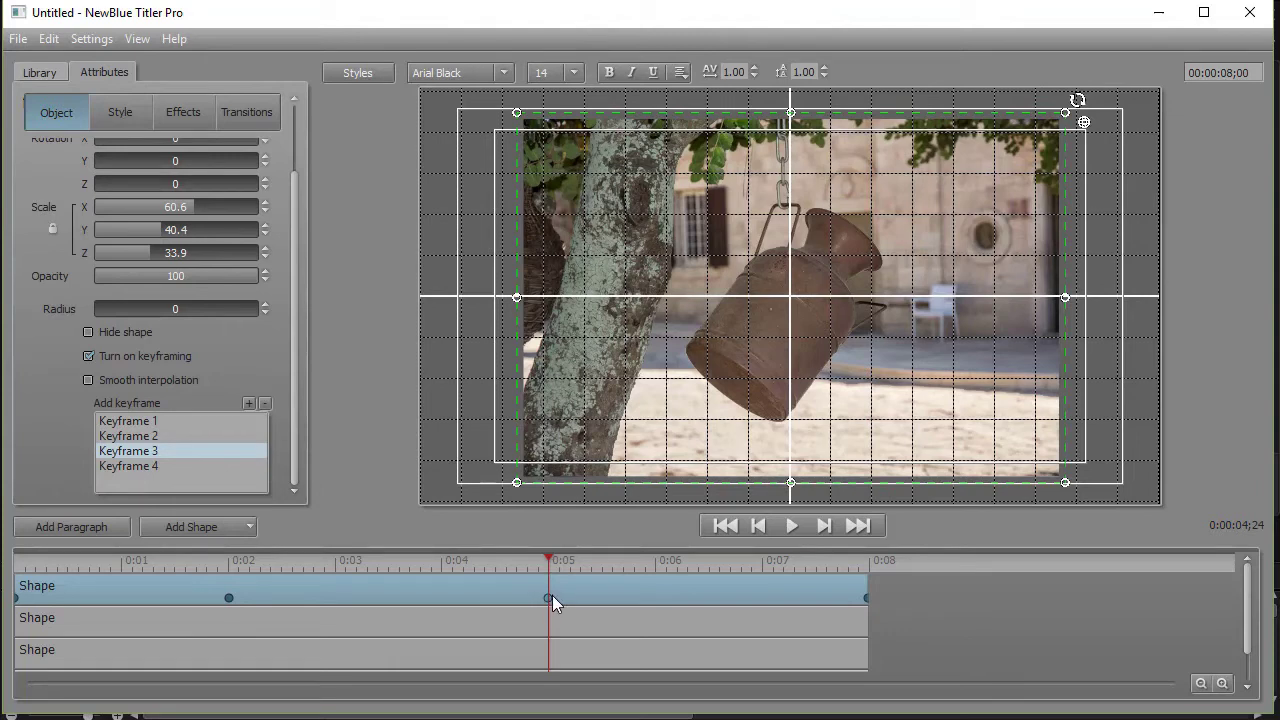
left_click_drag(297, 248, 288, 101)
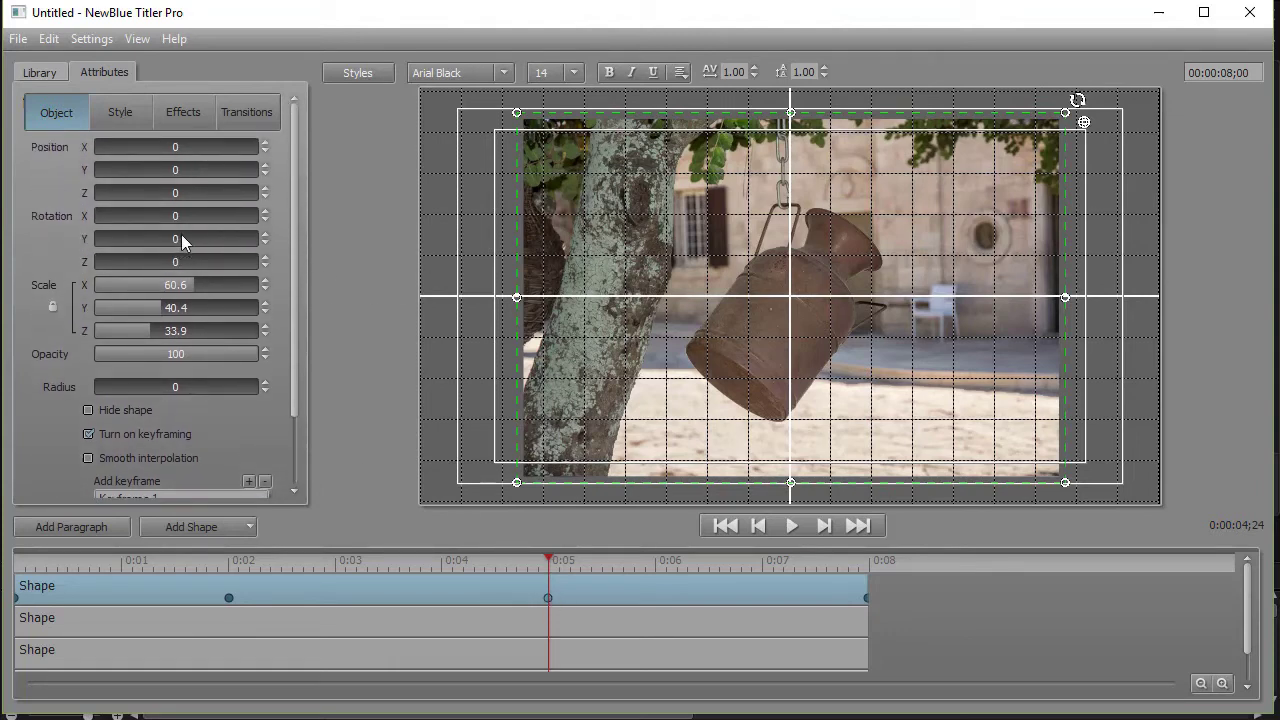
left_click_drag(174, 239, 206, 272)
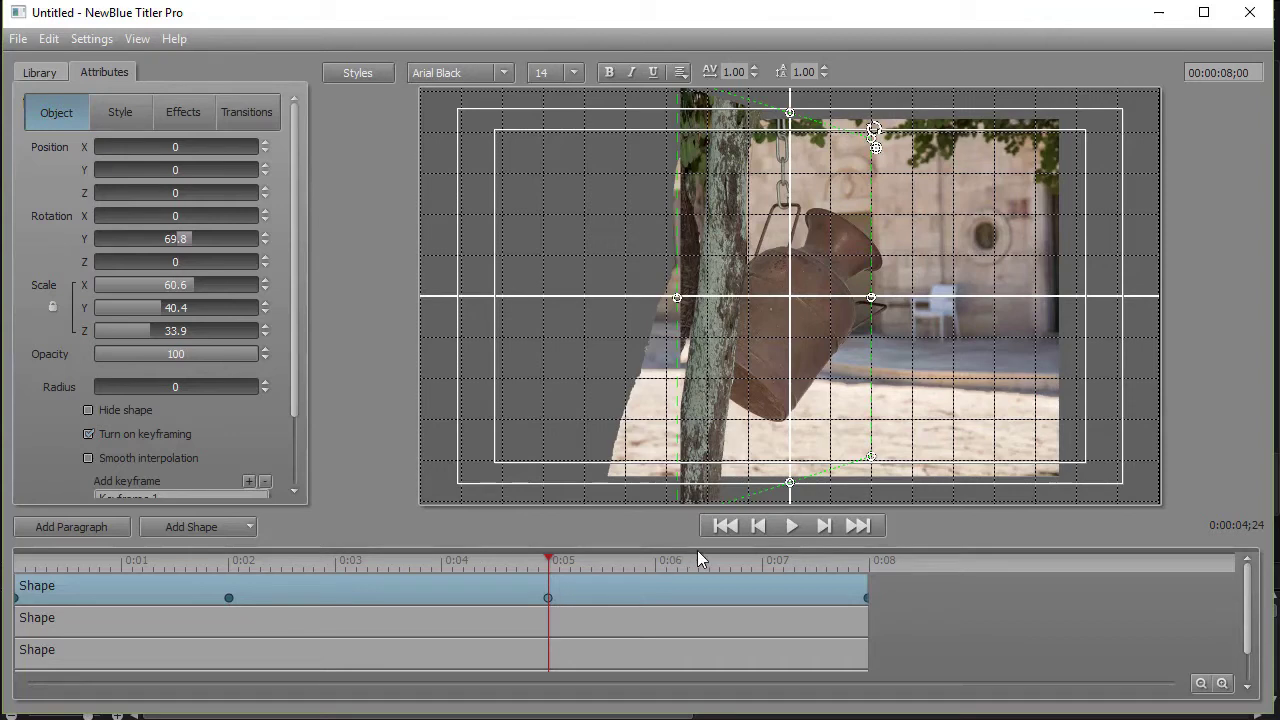
left_click_drag(713, 547, 437, 418)
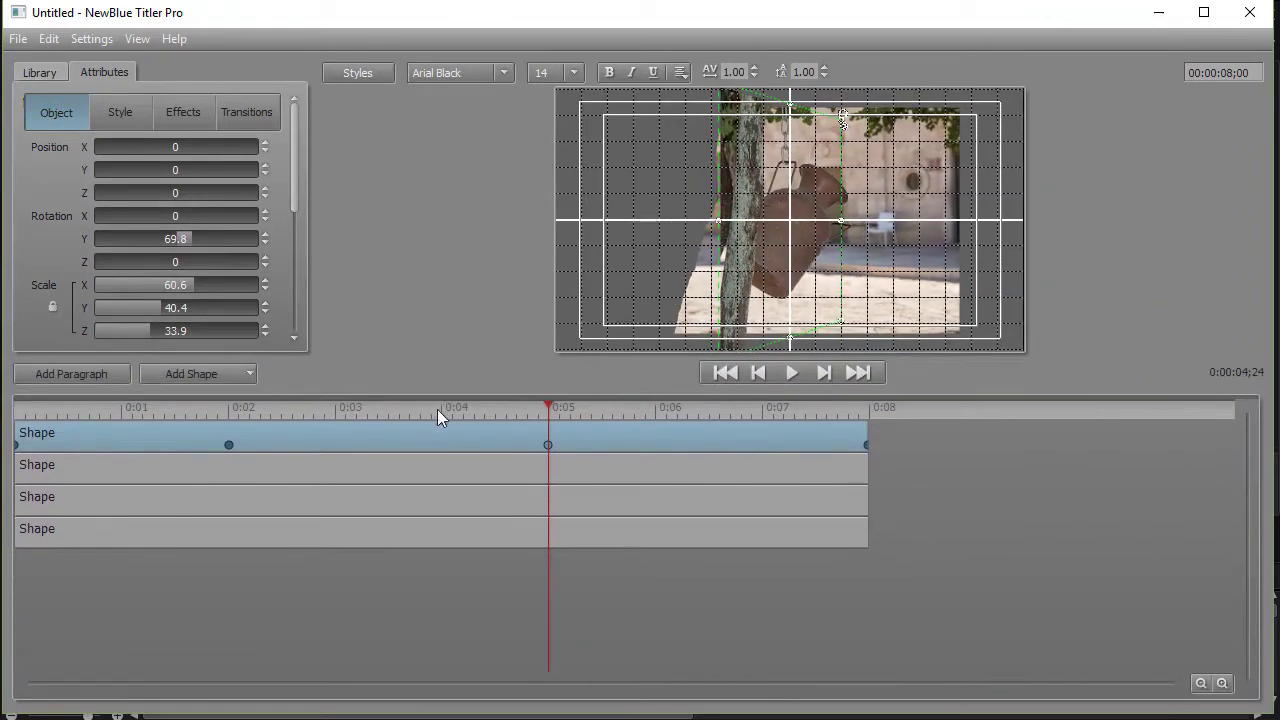
- Copy the first Shape layer's keyframe set and paste it onto the second, third and fourth Shape layers
right_click(383, 434)
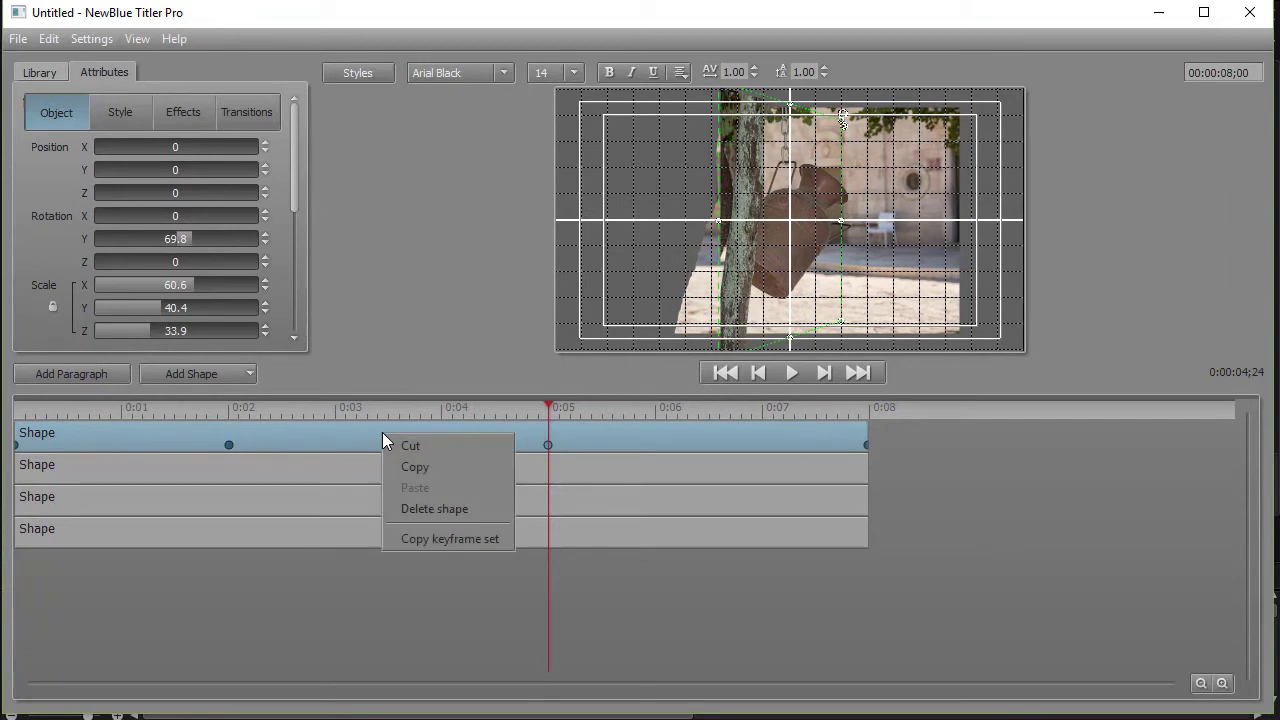
left_click(443, 539)
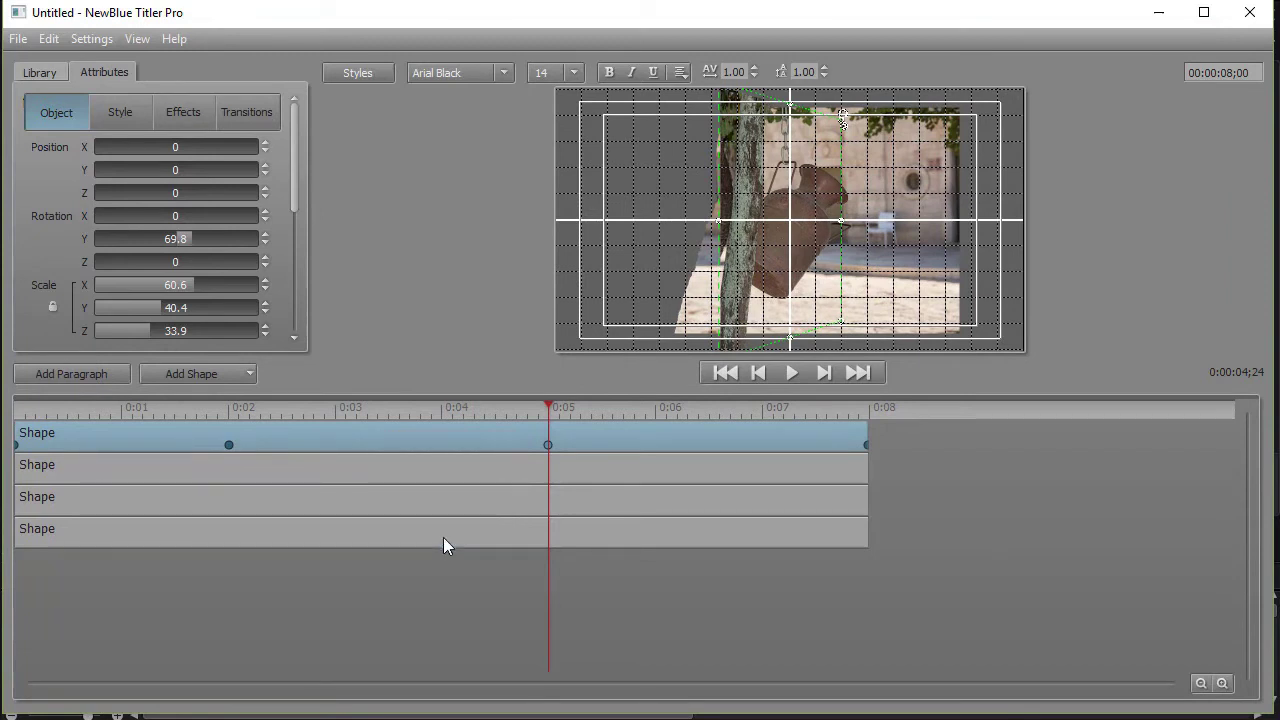
left_click(438, 467)
right_click(438, 467)
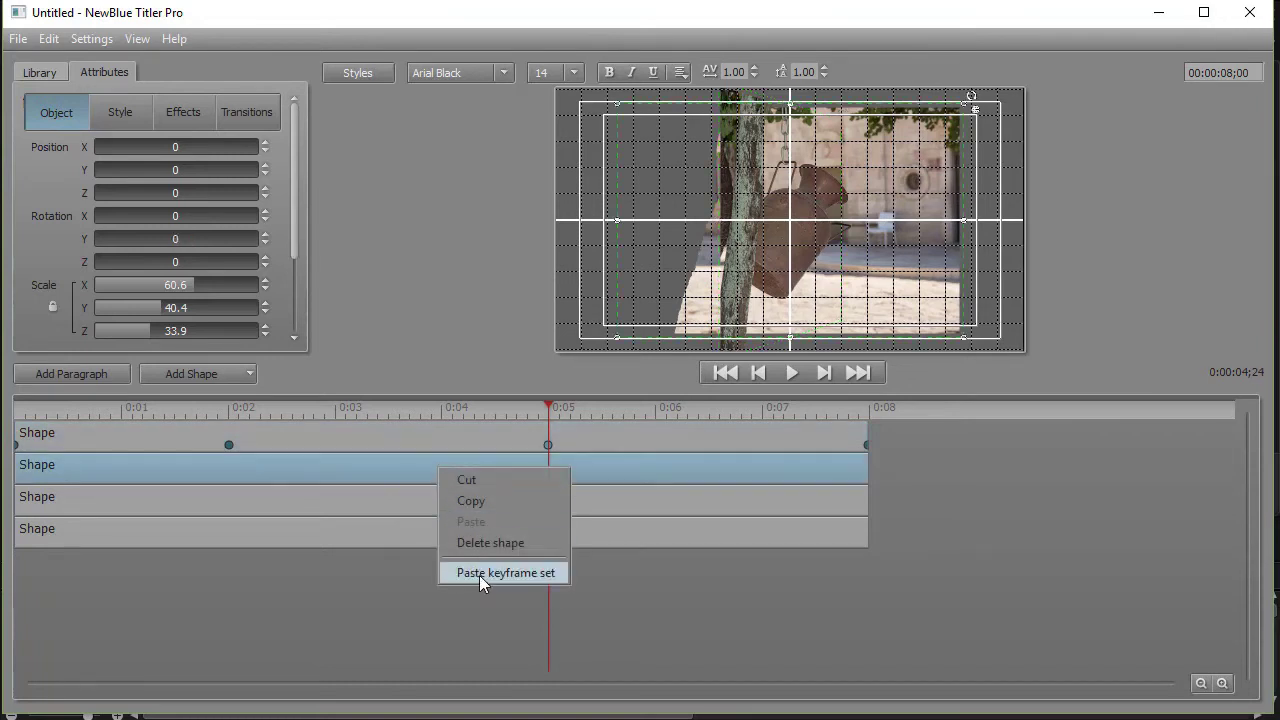
left_click(479, 573)
right_click(447, 505)
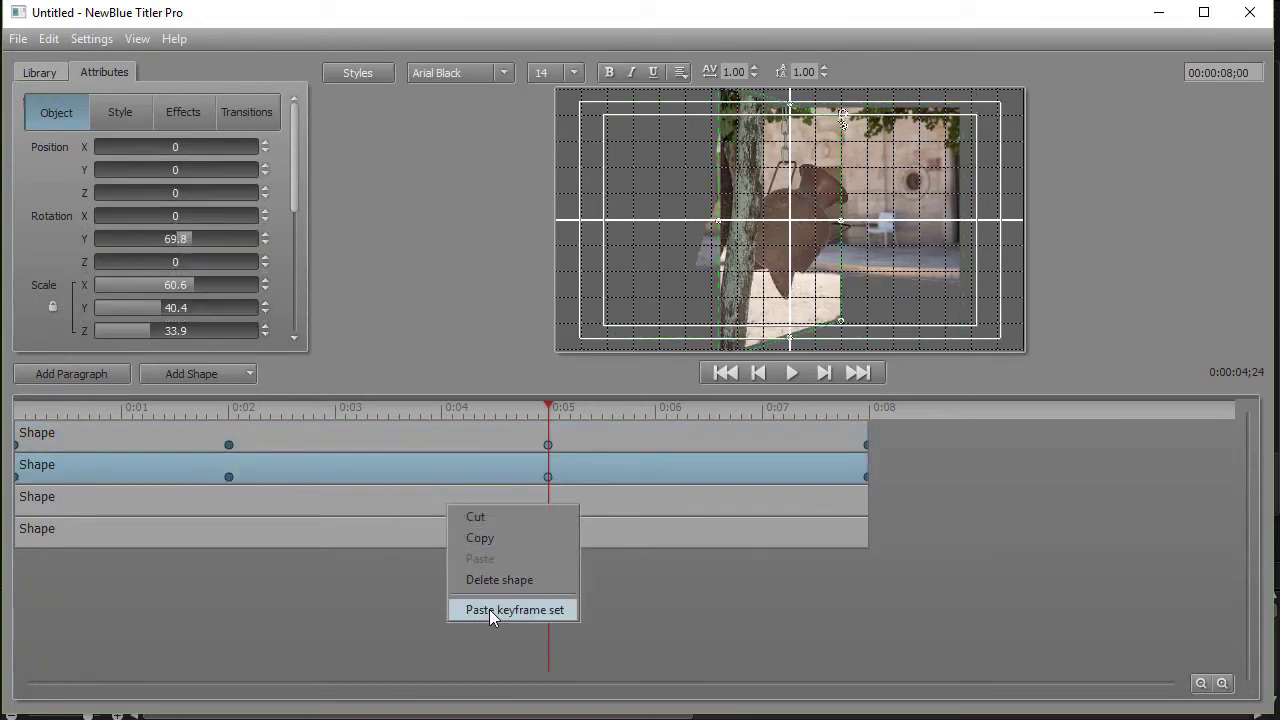
left_click(489, 609)
right_click(451, 537)
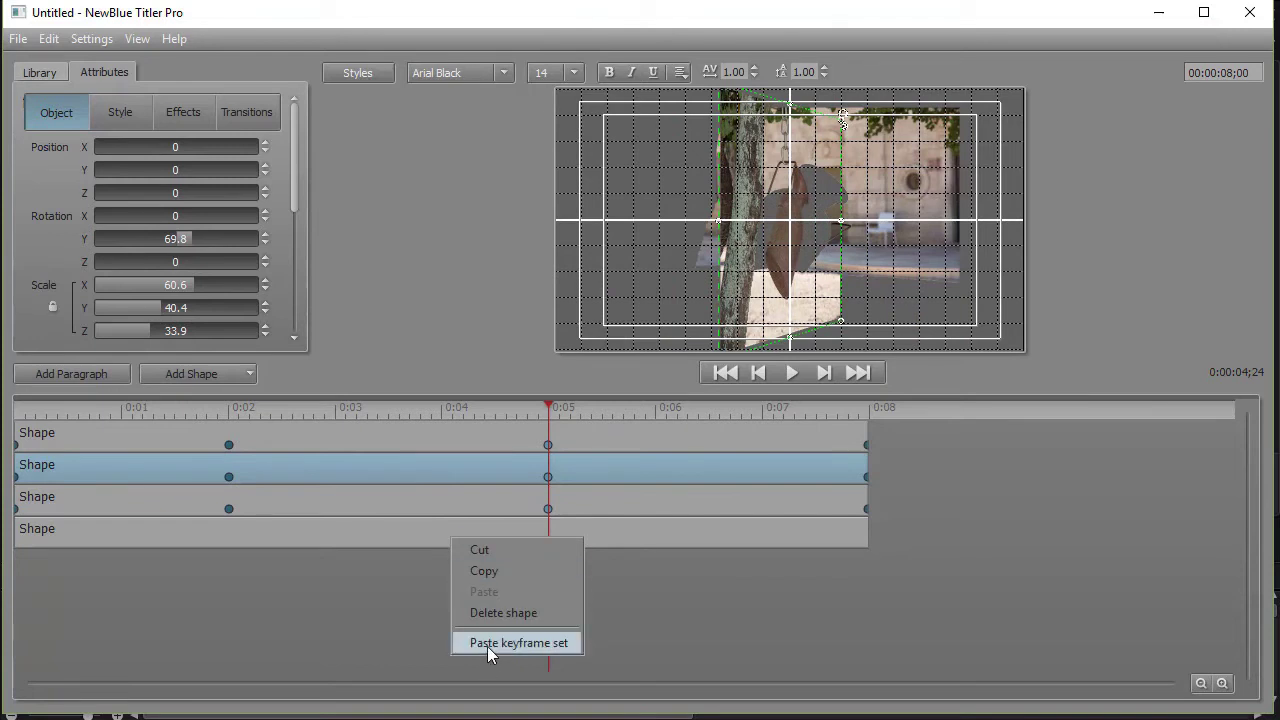
left_click(487, 646)
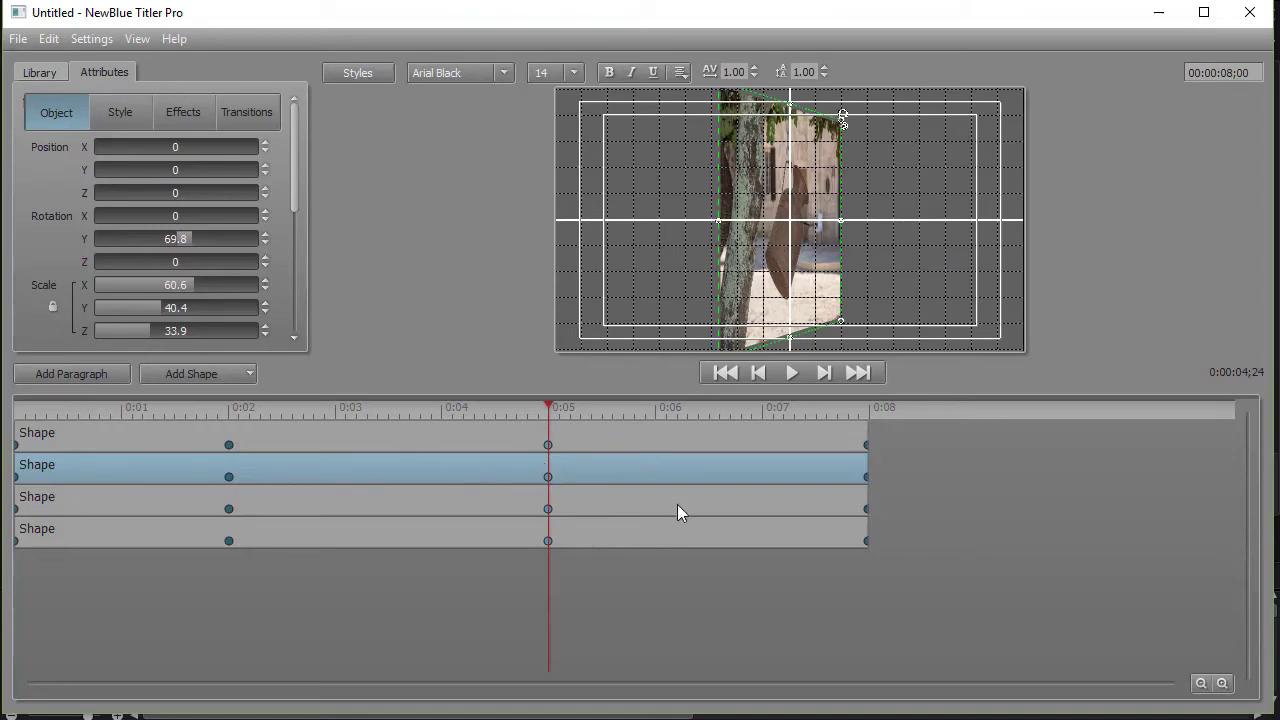
- Enlarge the preview, then offset the first Shape layer left and the second right in Position X
left_click_drag(701, 396, 688, 528)
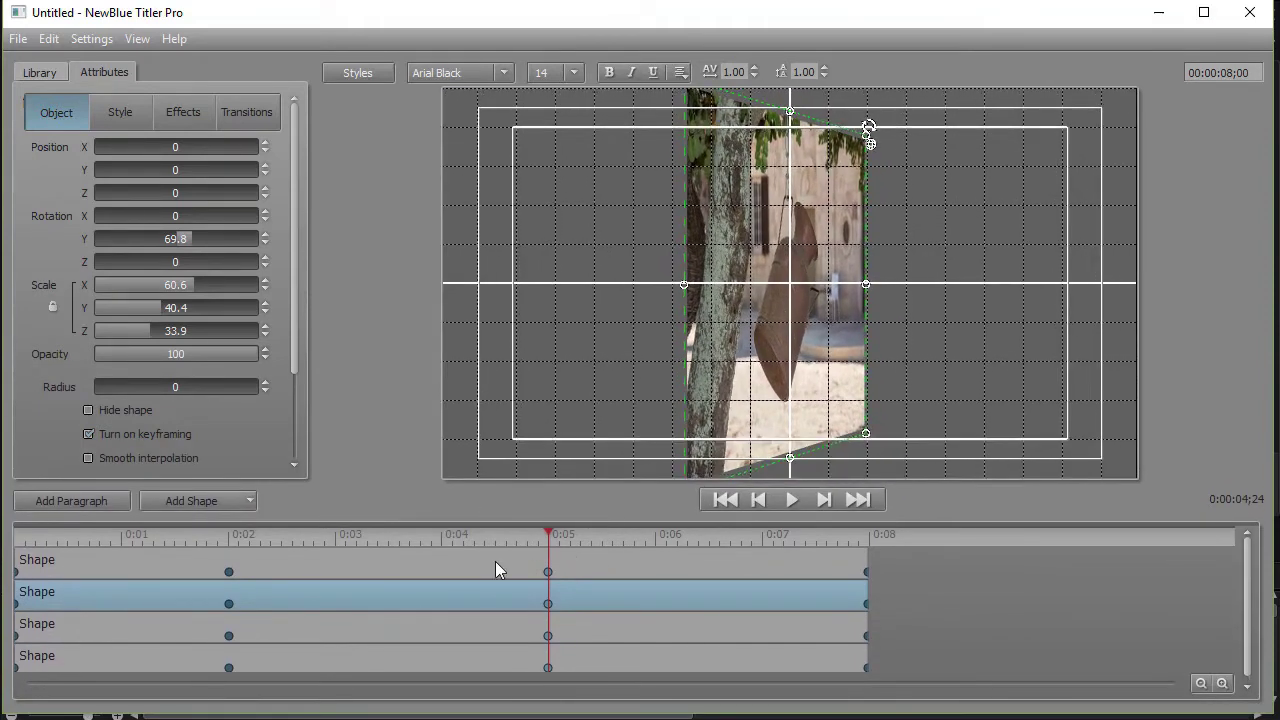
left_click(500, 563)
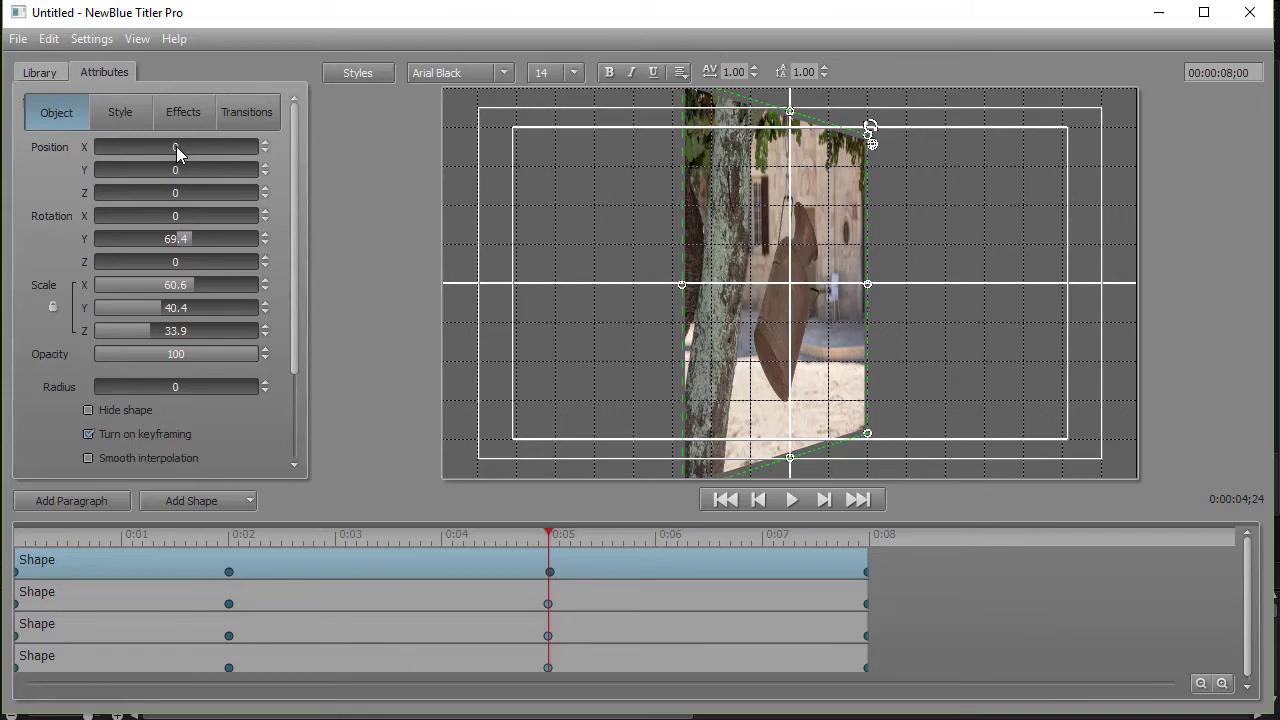
left_click_drag(176, 146, 157, 148)
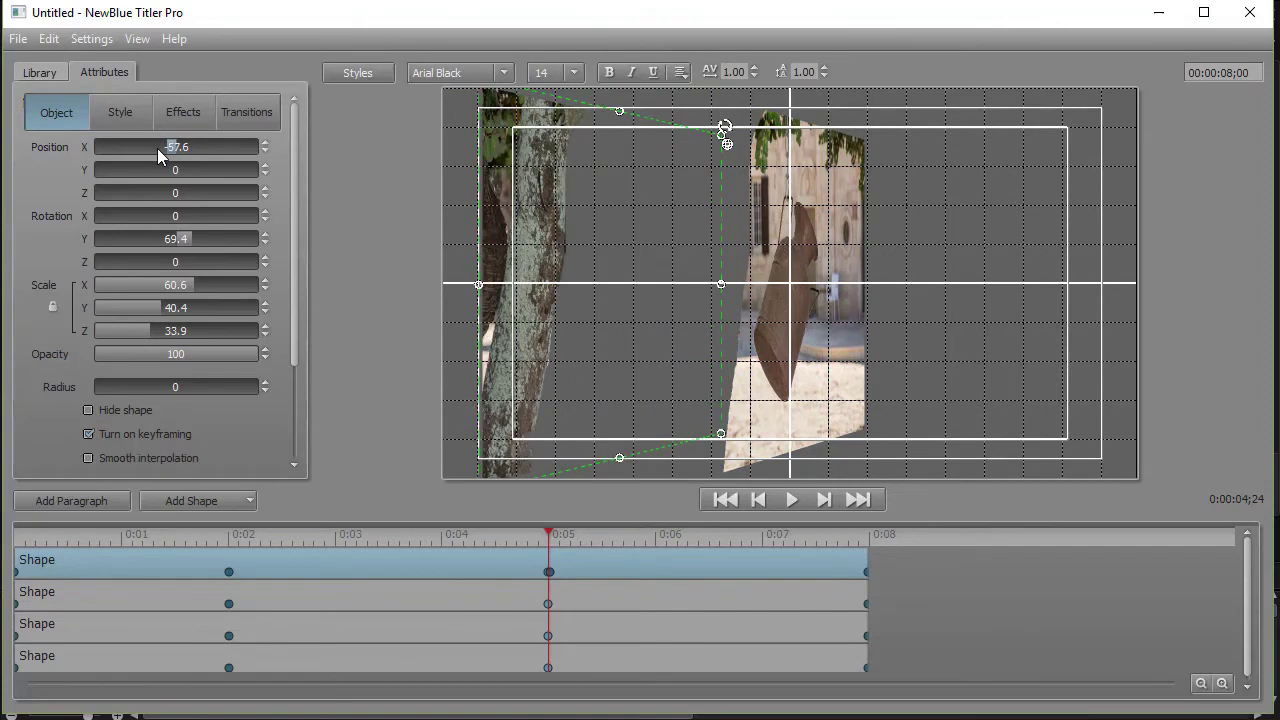
left_click(600, 600)
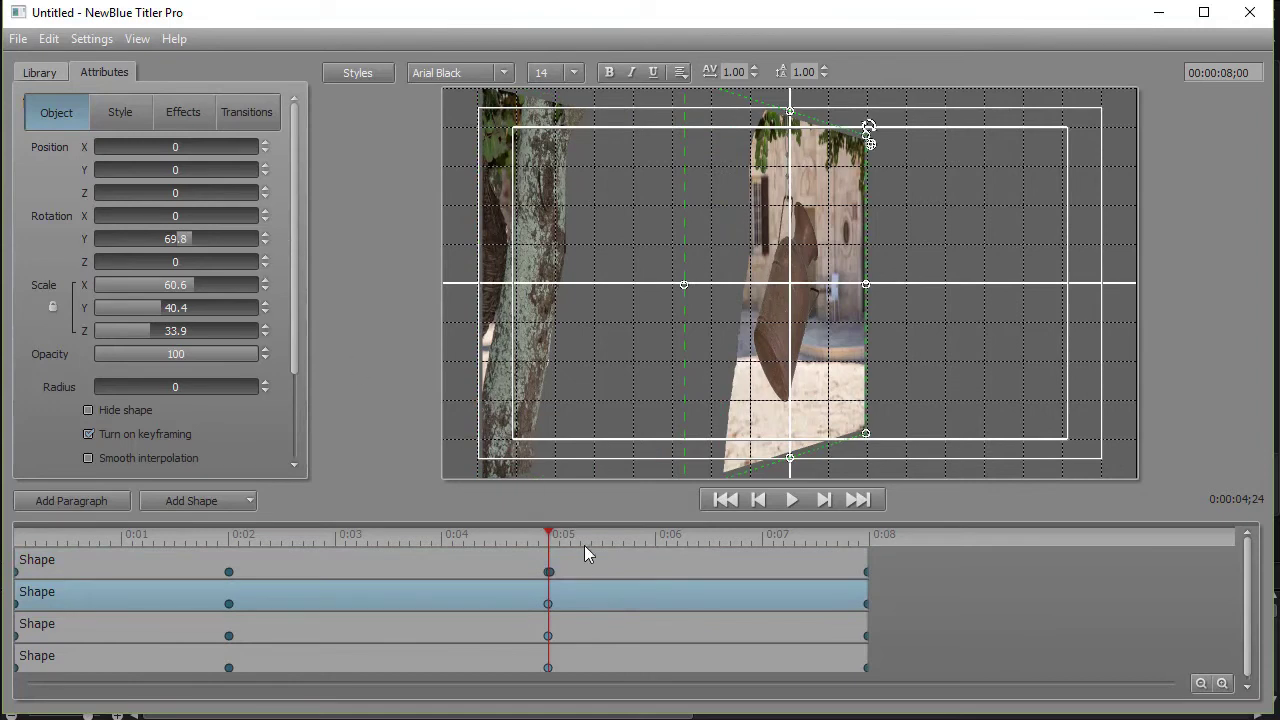
left_click_drag(546, 603, 546, 606)
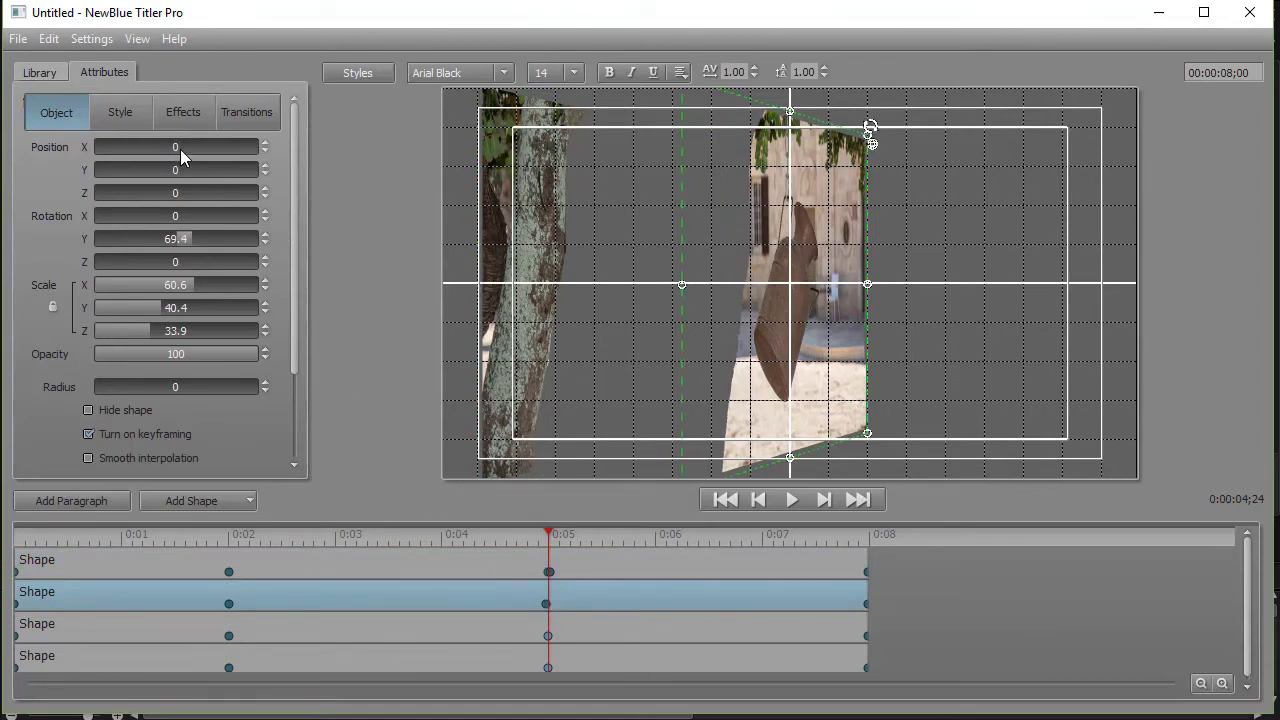
left_click_drag(178, 146, 197, 165)
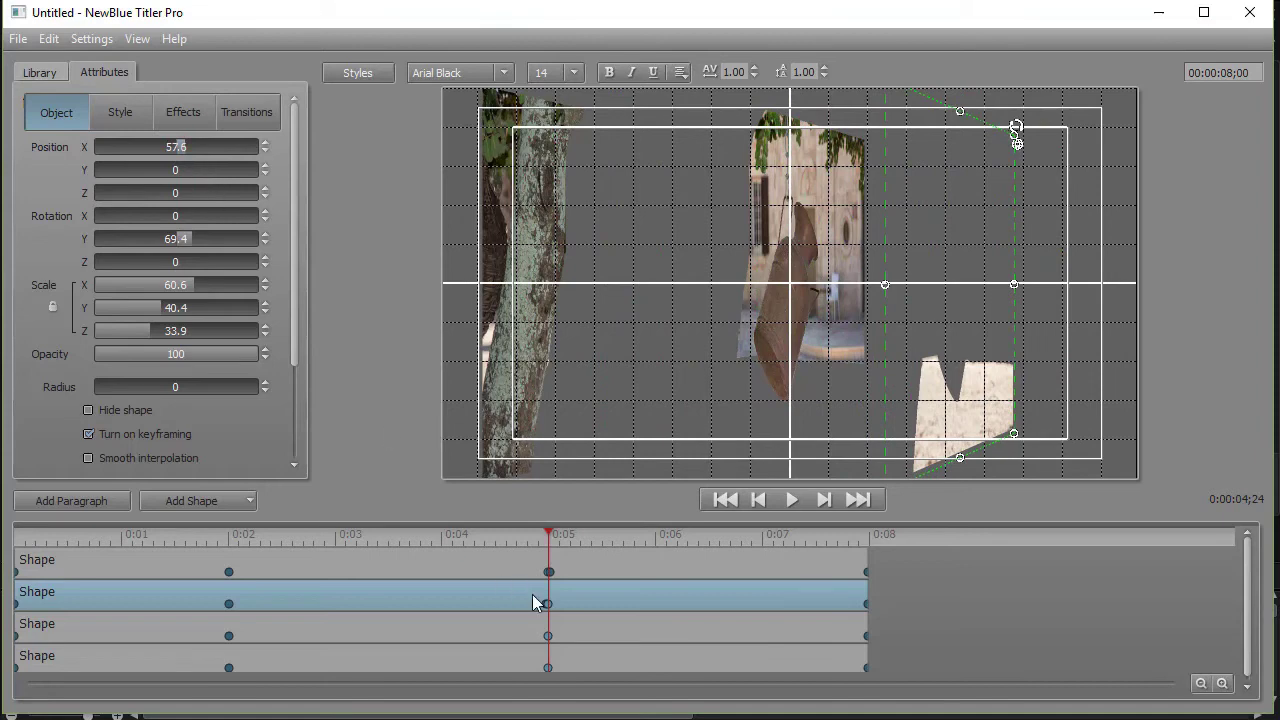
- Set the third Shape layer's Position X to 100 and the fourth to -30.3, then return to the start
left_click(547, 636)
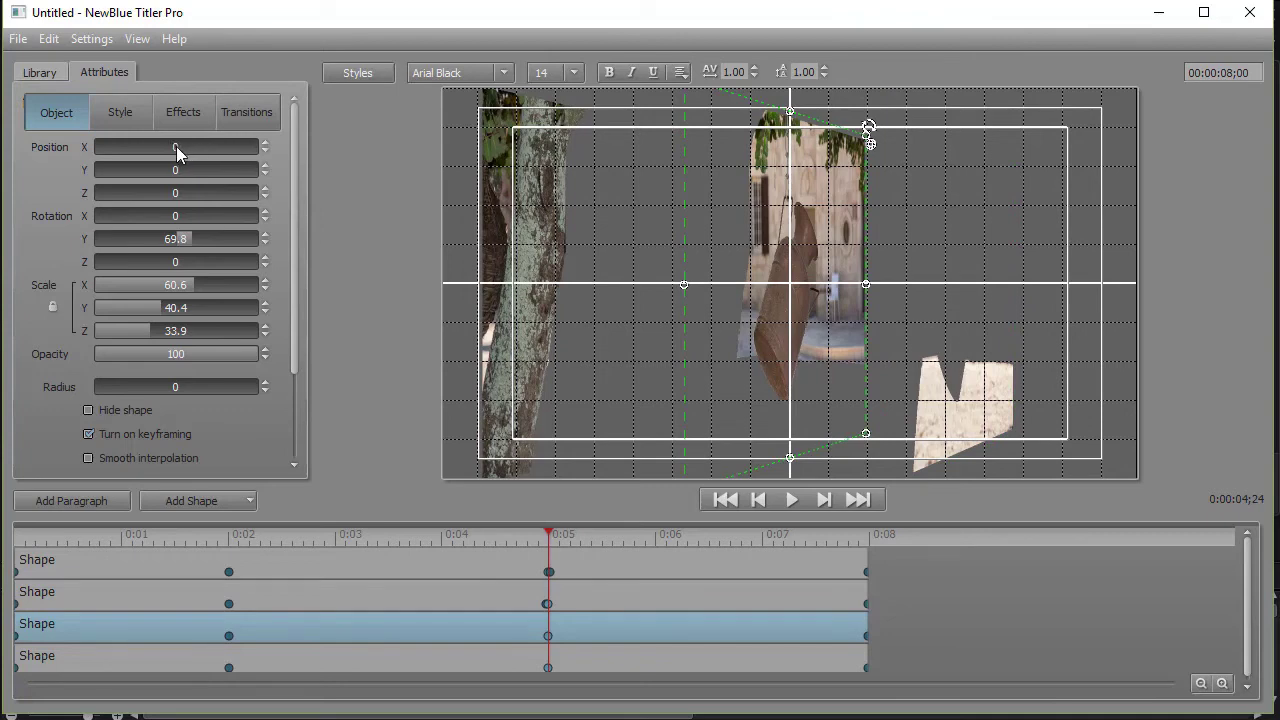
left_click_drag(176, 146, 211, 154)
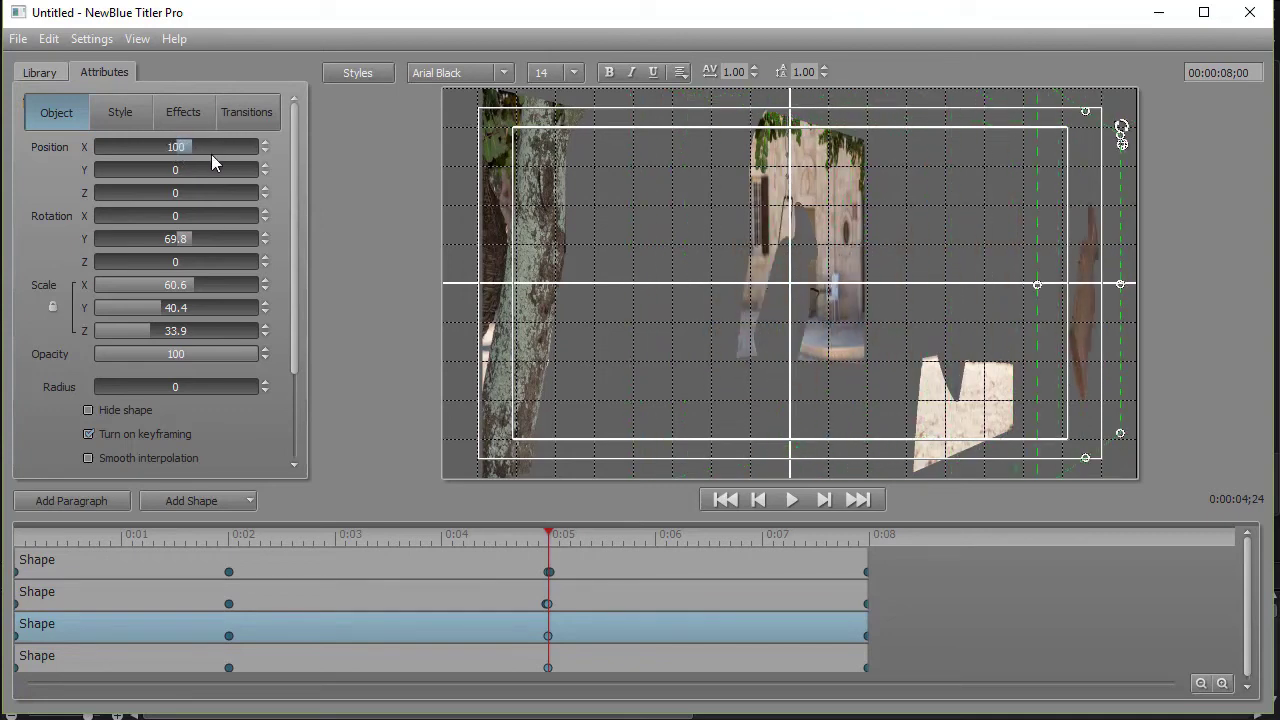
left_click(548, 668)
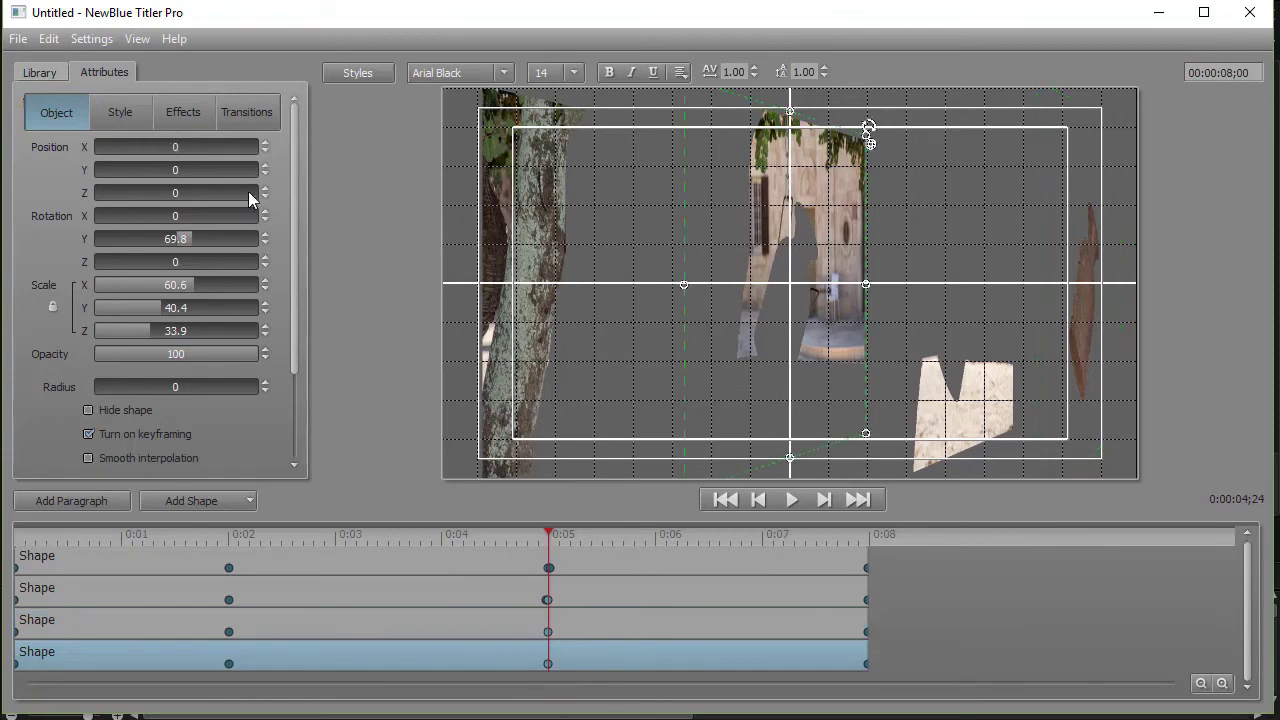
left_click_drag(179, 148, 169, 150)
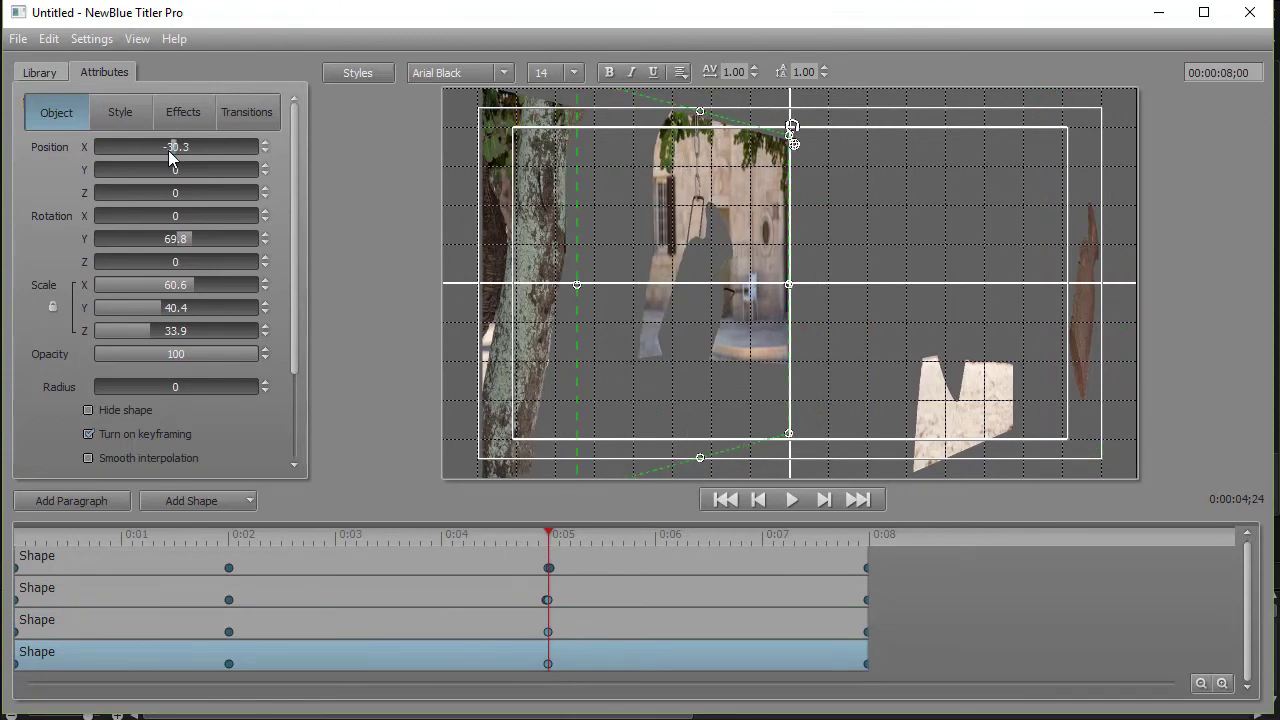
left_click(725, 497)
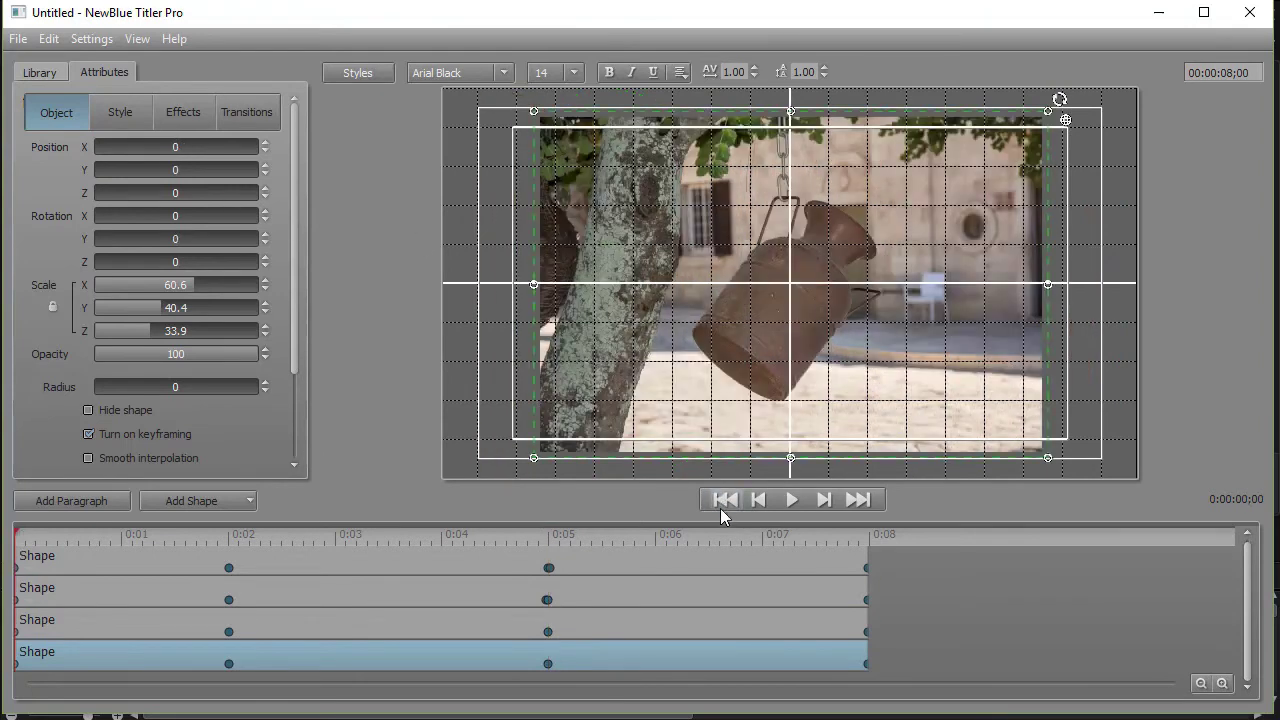
left_click(793, 500)
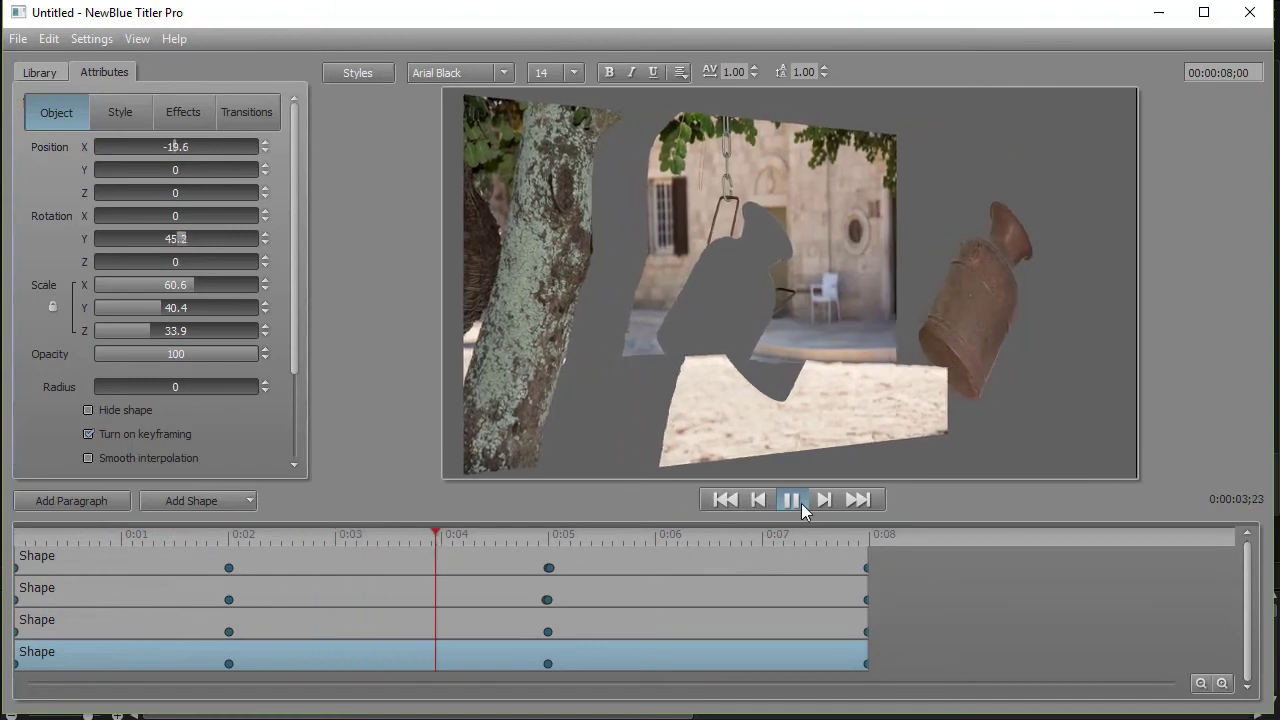
key("space")
left_click_drag(471, 532, 546, 554)
left_click_drag(547, 565, 704, 599)
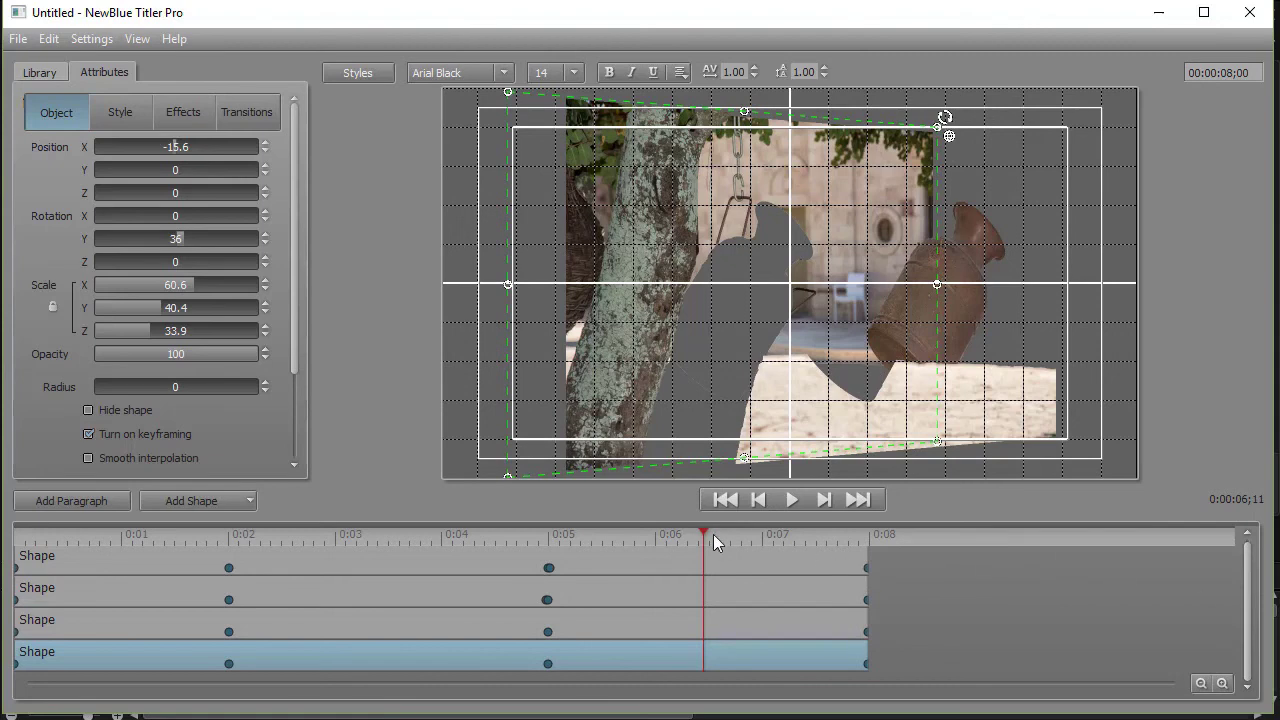
mouse_move(703, 528)
left_mouse_down()
mouse_move(727, 528)
mouse_move(713, 530)
left_mouse_up()
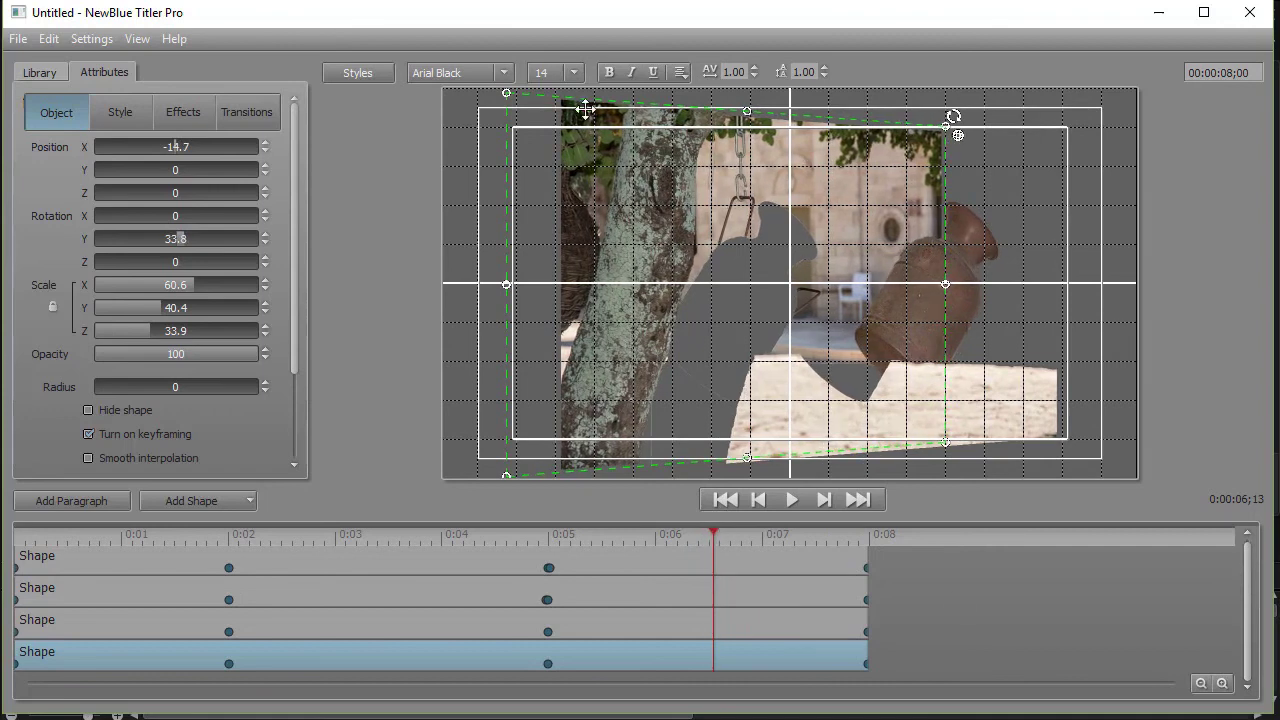
left_click(1252, 14)
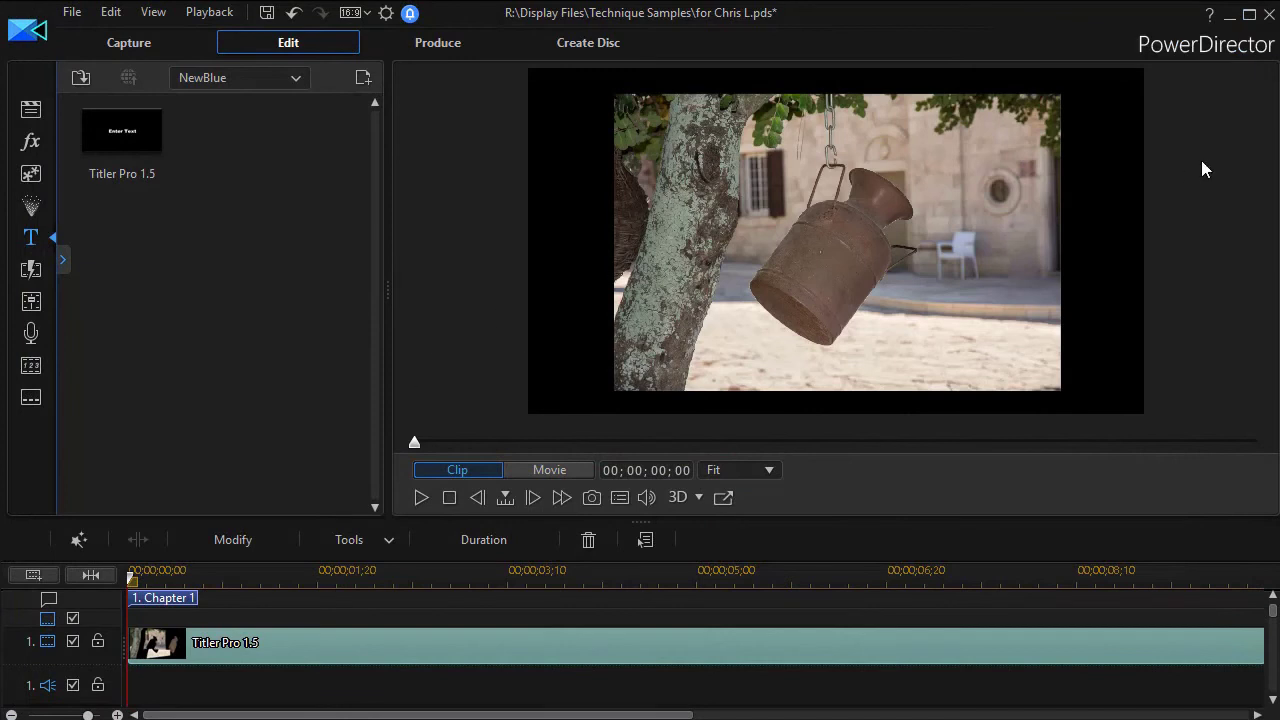
- Play the Titler Pro 1.5 title clip from the start in PowerDirector's Movie preview
left_click(421, 497)
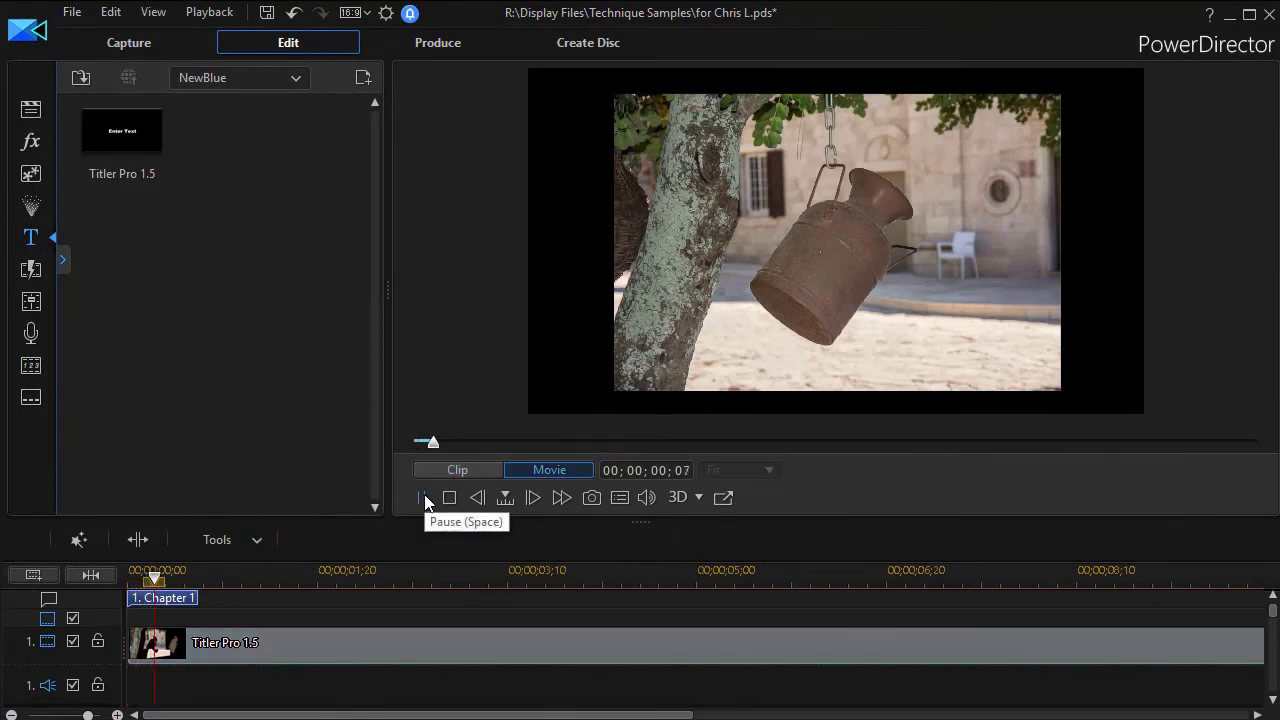